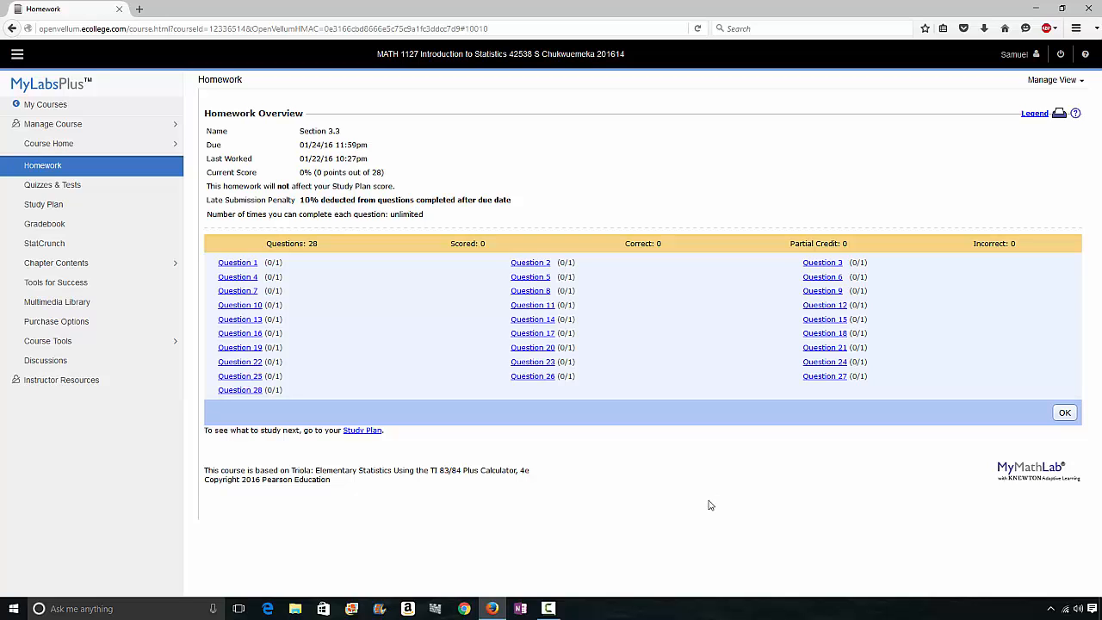
Step: Open Question 14 of the Section 3.3 homework and send its earthquake data table to StatCrunch
{"action": "left_click", "coordinate": [535, 319]}
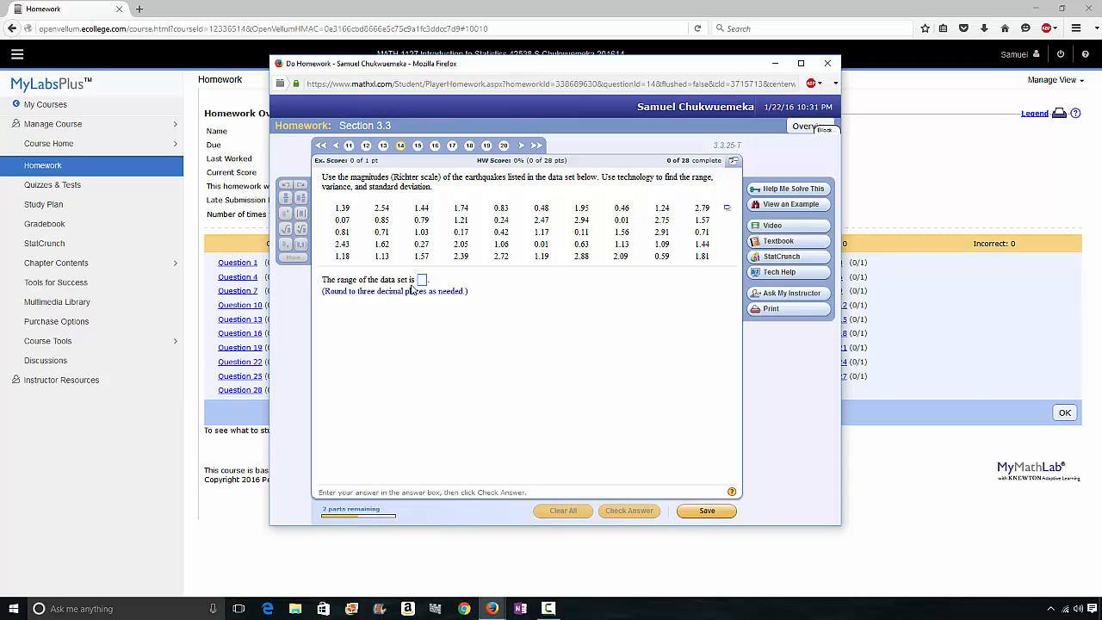
{"action": "left_click", "coordinate": [729, 210]}
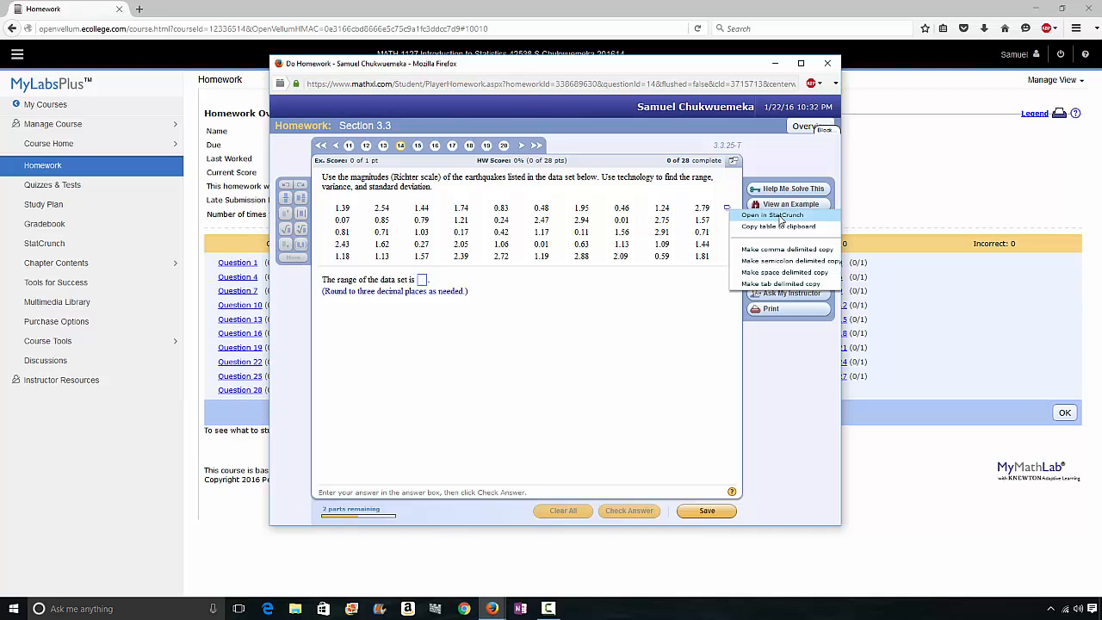
{"action": "left_click", "coordinate": [780, 216]}
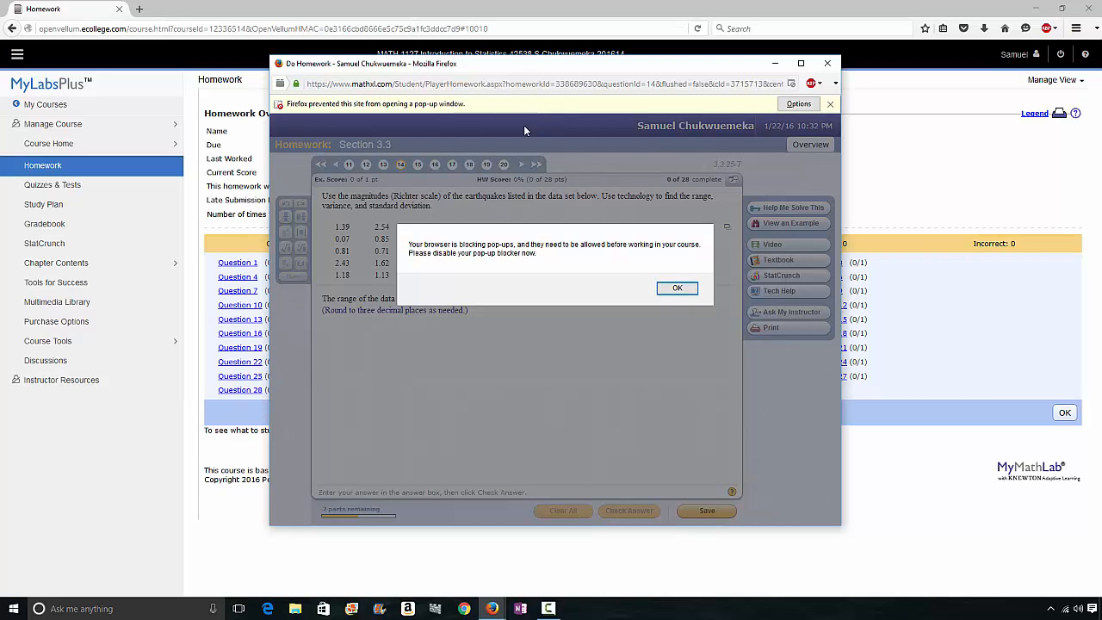
{"action": "left_click", "coordinate": [686, 291]}
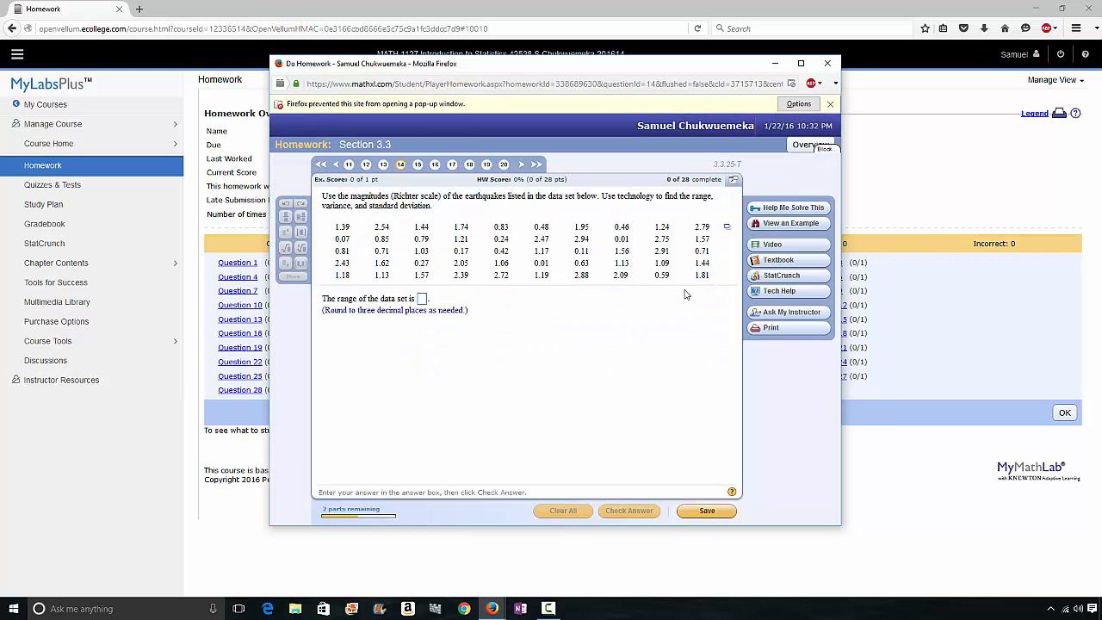
{"action": "left_click", "coordinate": [796, 105]}
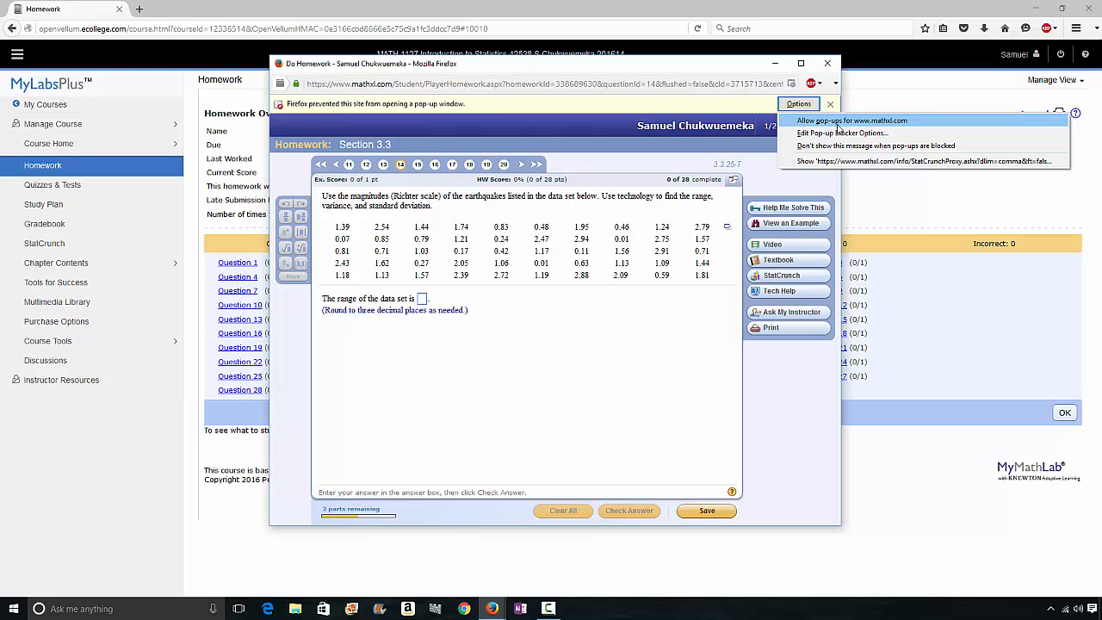
{"action": "left_click", "coordinate": [902, 126]}
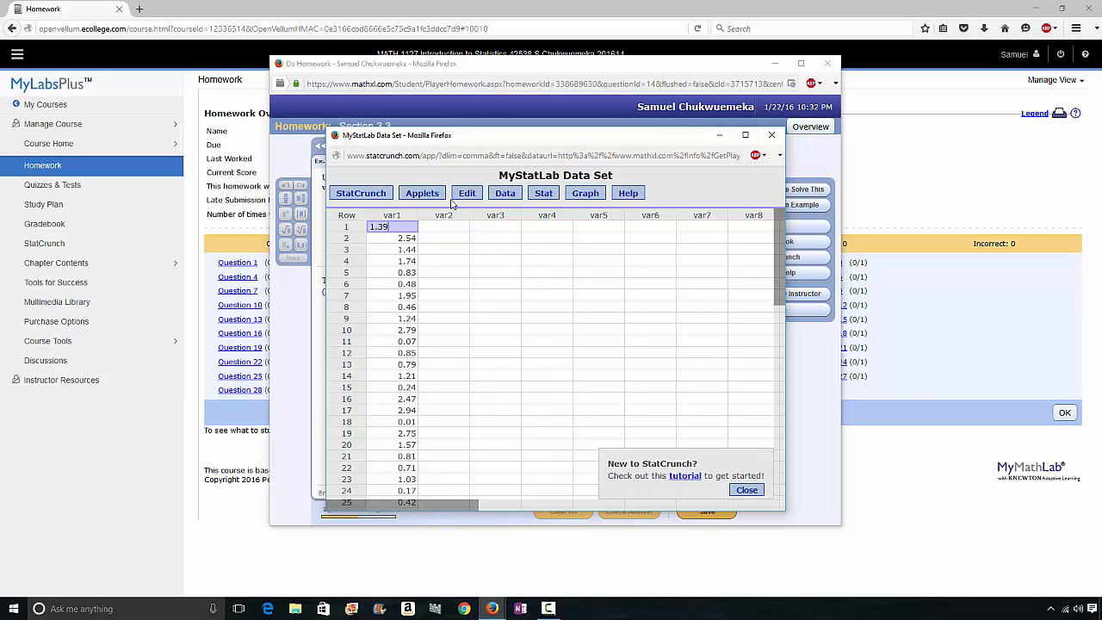
Step: Move the data set window clear of the question text and rename the var1 column to EarthquakeMagnitudes
{"action": "left_click", "coordinate": [404, 225]}
{"action": "left_click_drag", "start_coordinate": [480, 141], "coordinate": [714, 222]}
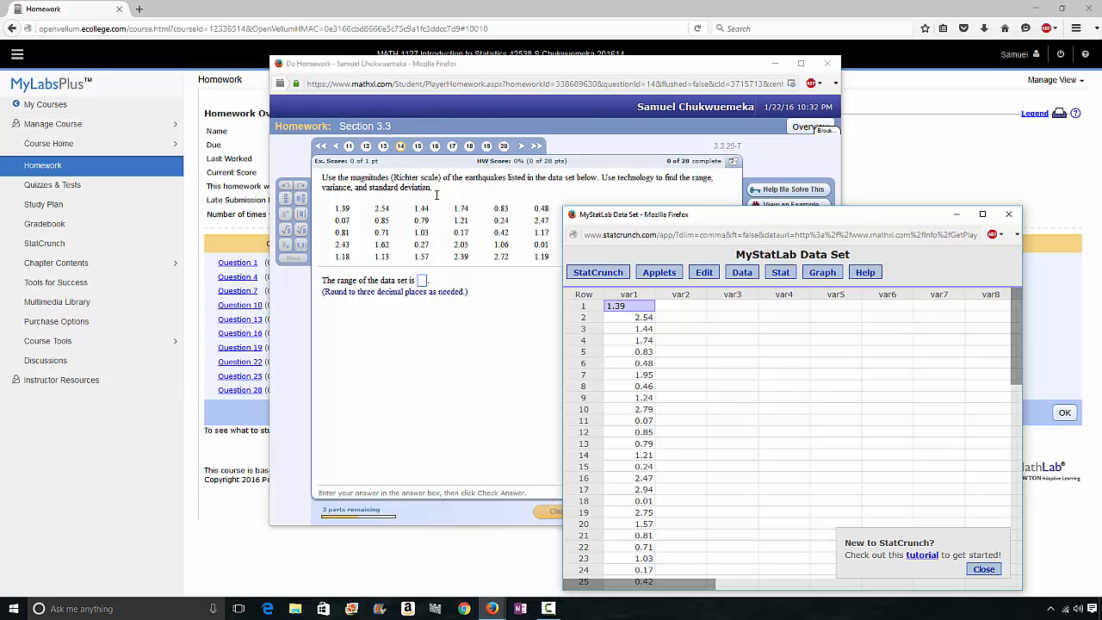
{"action": "left_click", "coordinate": [641, 294]}
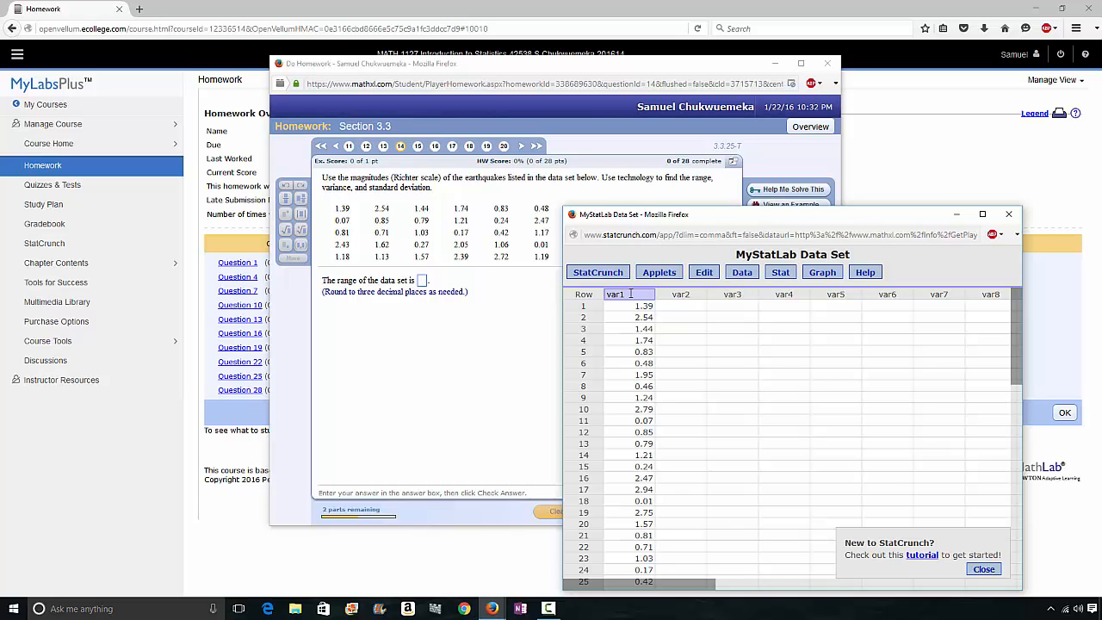
{"action": "key", "text": "BackSpace"}
{"action": "key", "text": "BackSpace"}
{"action": "key", "text": "BackSpace"}
{"action": "key", "text": "BackSpace"}
{"action": "type", "text": "Magnitudes"}
{"action": "left_click", "coordinate": [607, 294]}
{"action": "type", "text": "Earthquake"}
{"action": "key", "text": "BackSpace"}
{"action": "key", "text": "BackSpace"}
{"action": "key", "text": "BackSpace"}
{"action": "key", "text": "BackSpace"}
{"action": "key", "text": "BackSpace"}
{"action": "key", "text": "BackSpace"}
{"action": "key", "text": "BackSpace"}
{"action": "key", "text": "BackSpace"}
{"action": "key", "text": "BackSpace"}
{"action": "key", "text": "BackSpace"}
{"action": "type", "text": "Earthquake"}
{"action": "type", "text": "Magn"}
{"action": "key", "text": "Return"}
Step: Raise the data set window on the screen and close the New to StatCrunch tutorial notice
{"action": "left_click_drag", "start_coordinate": [813, 217], "coordinate": [812, 125]}
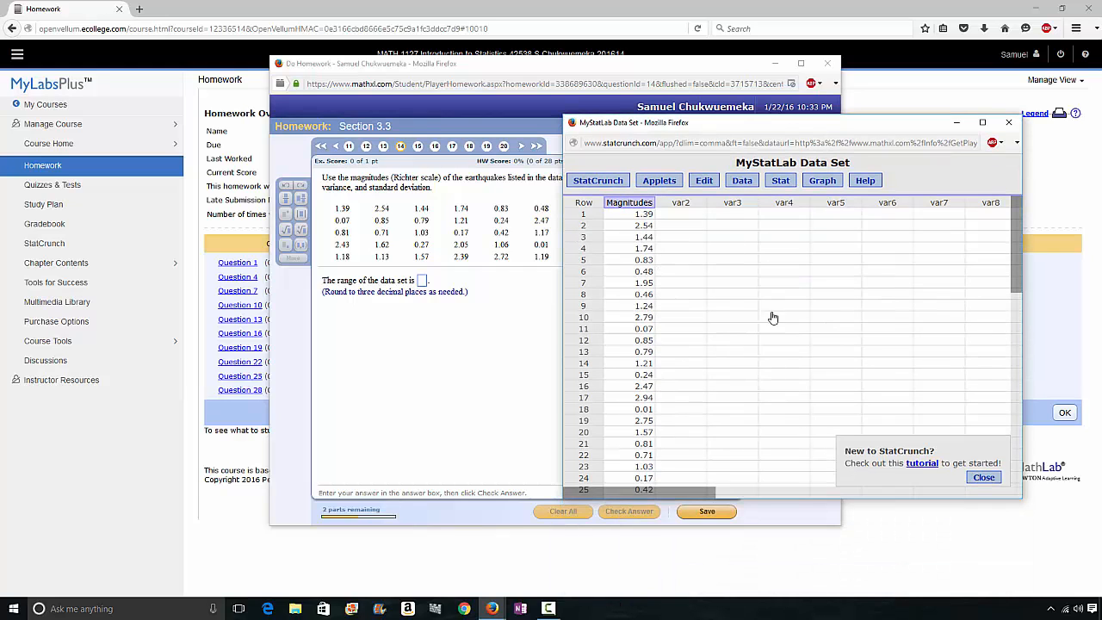
{"action": "scroll", "coordinate": [781, 343], "scroll_direction": "down", "scroll_amount": 1}
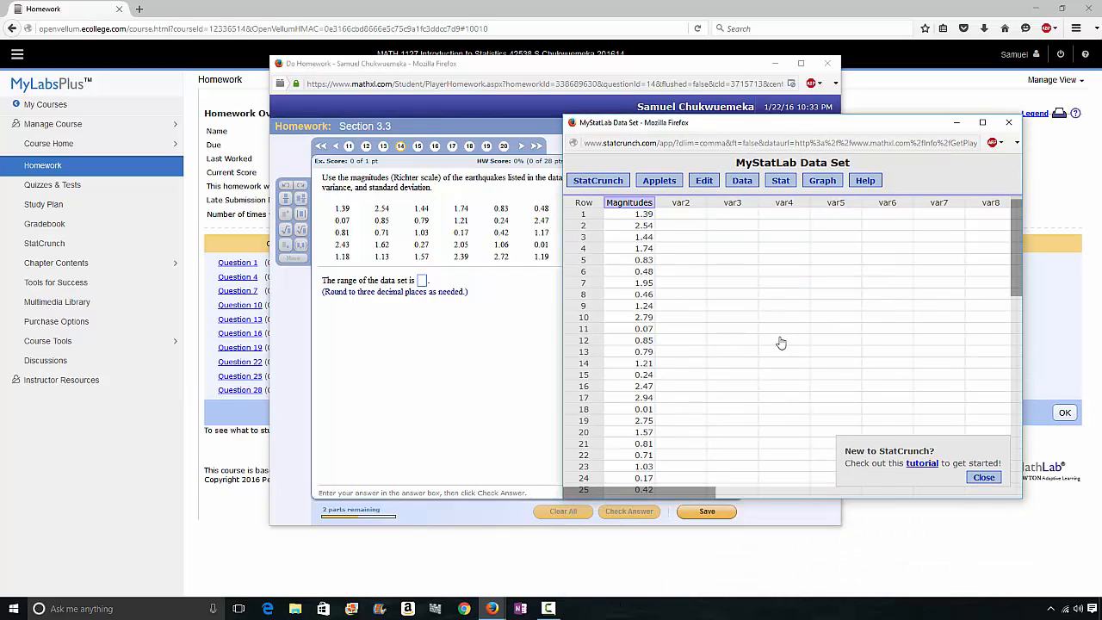
{"action": "left_click", "coordinate": [985, 478]}
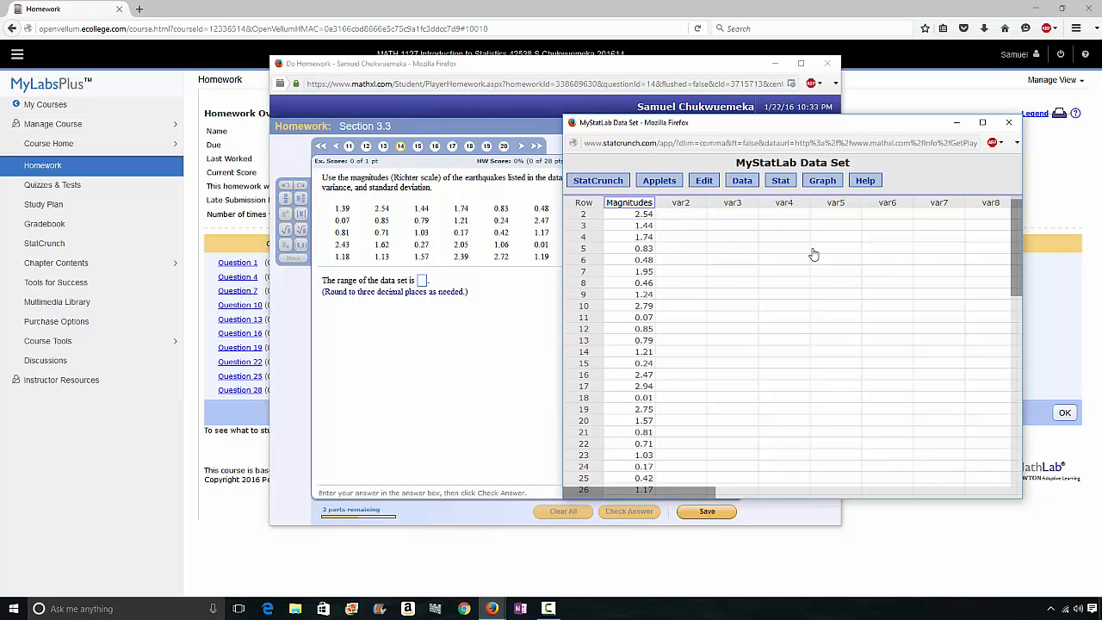
Step: Start column summary statistics and choose the EarthquakeMagnitudes column
{"action": "left_click", "coordinate": [780, 184]}
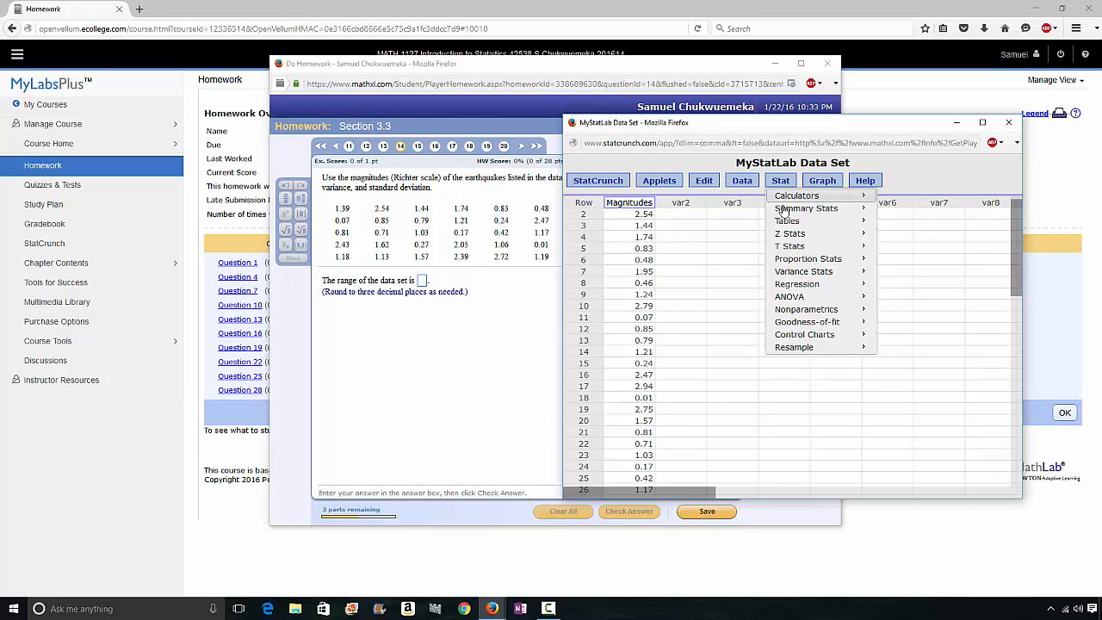
{"action": "mouse_move", "coordinate": [797, 208]}
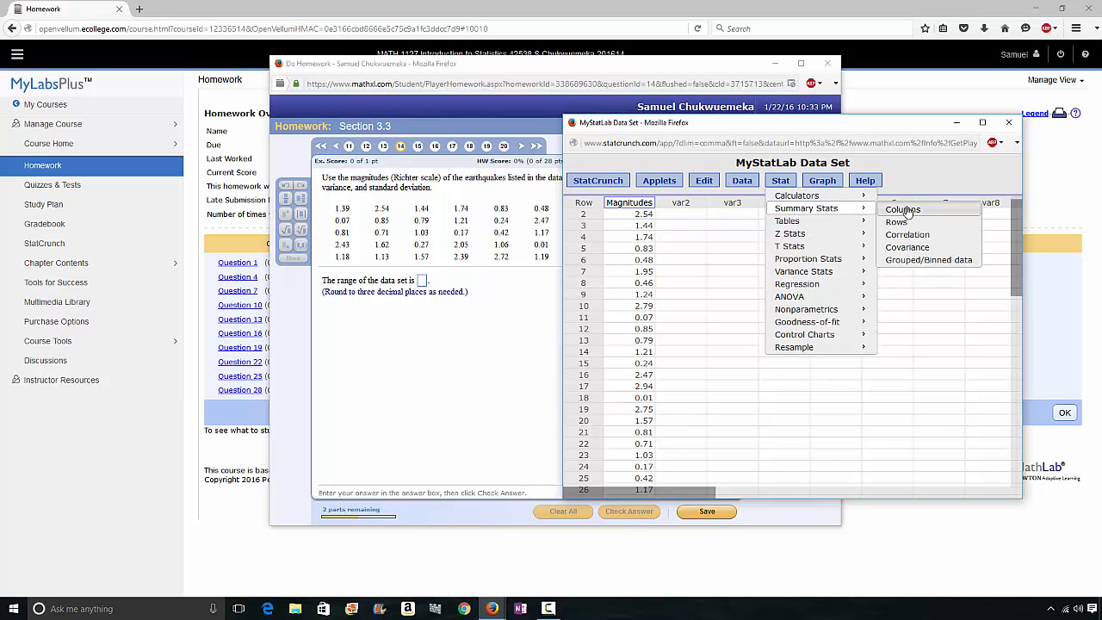
{"action": "left_click", "coordinate": [899, 211]}
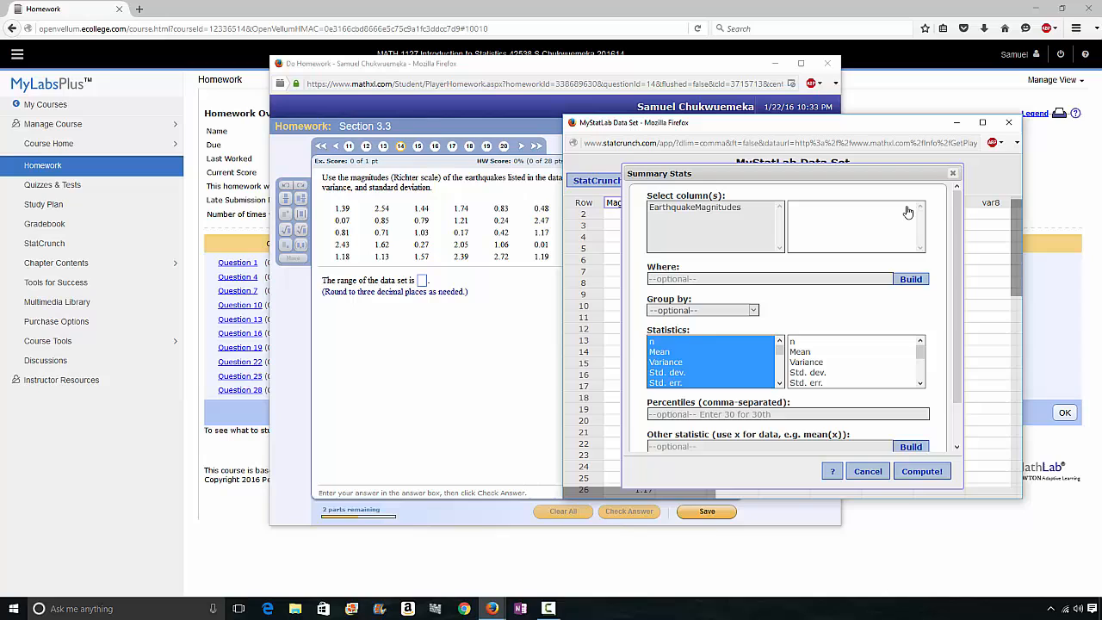
{"action": "left_click", "coordinate": [707, 214]}
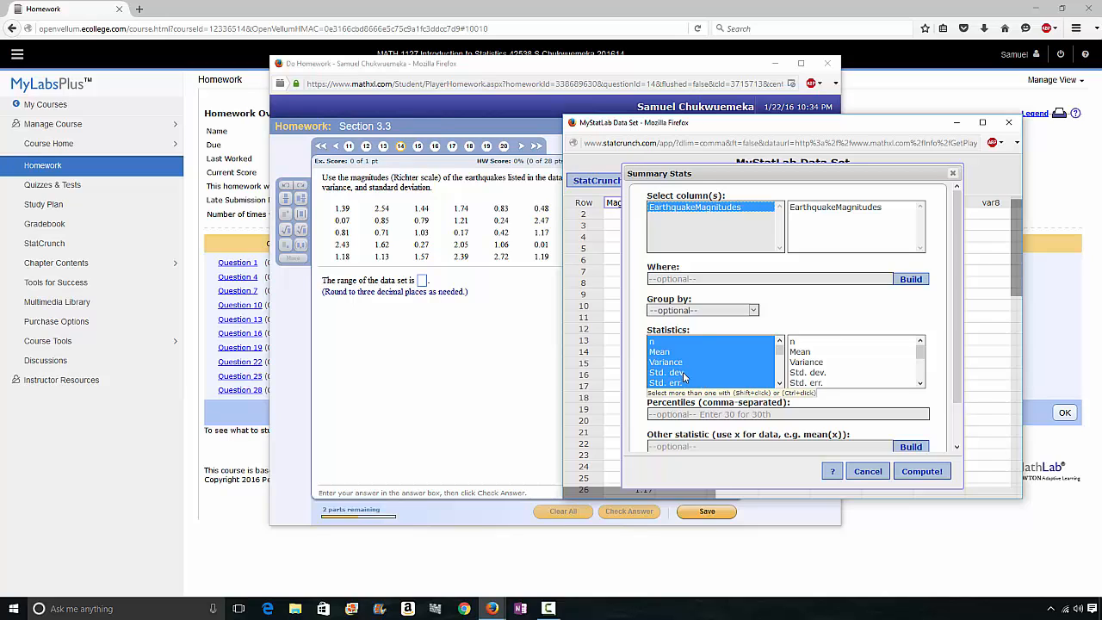
Step: Limit the summary statistics to Range, Variance and Std. dev
{"action": "scroll", "coordinate": [782, 385], "scroll_direction": "down", "scroll_amount": 1}
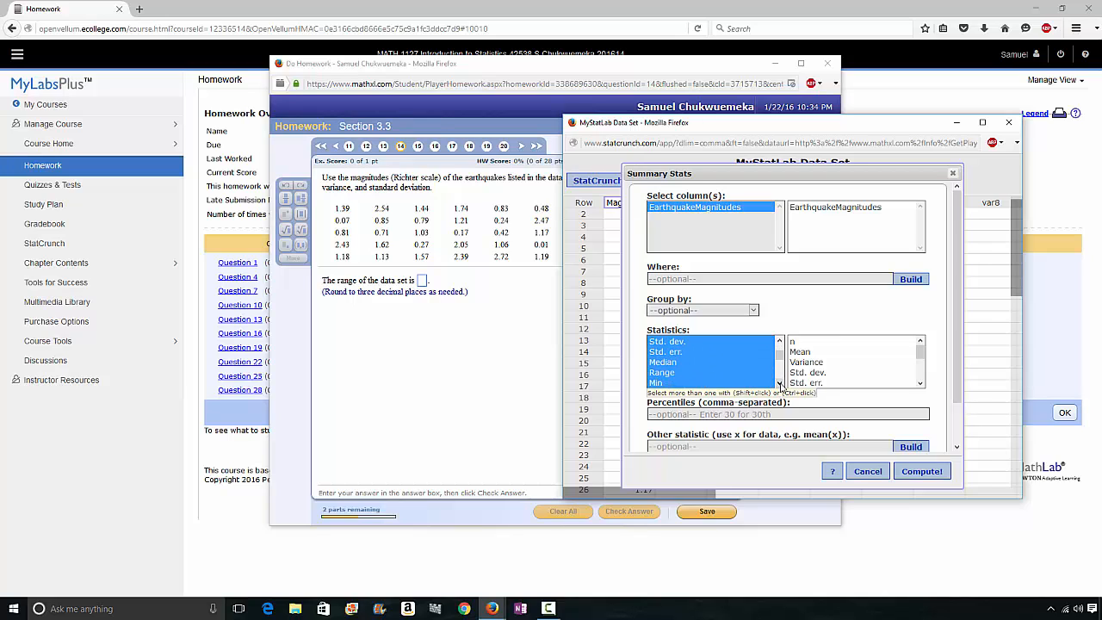
{"action": "left_click", "coordinate": [674, 373]}
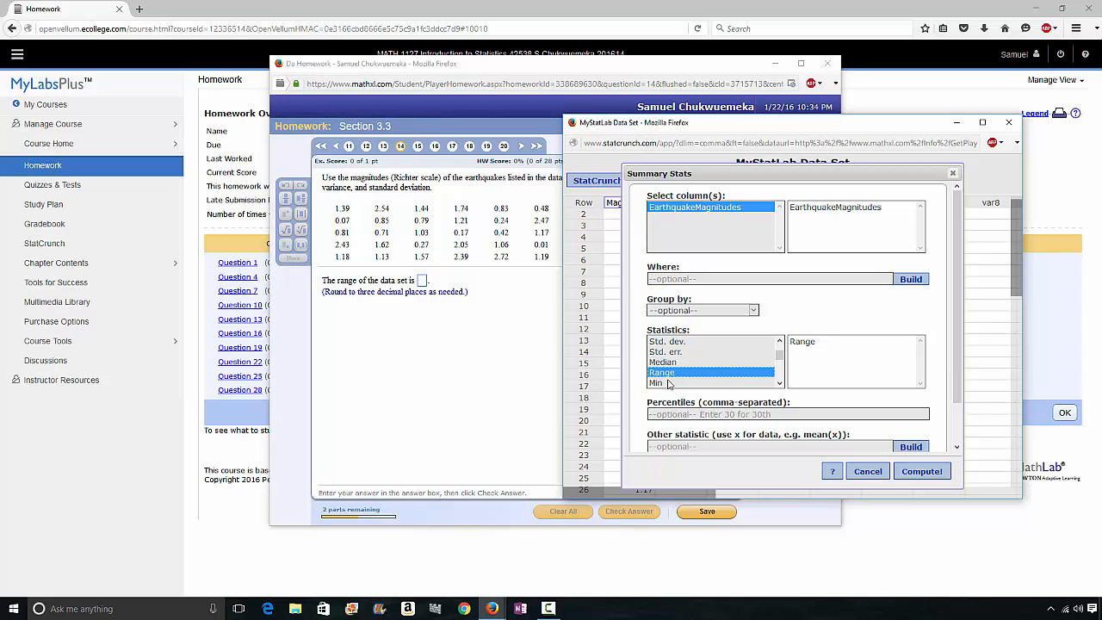
{"action": "left_click", "coordinate": [780, 383]}
{"action": "left_click", "coordinate": [779, 383]}
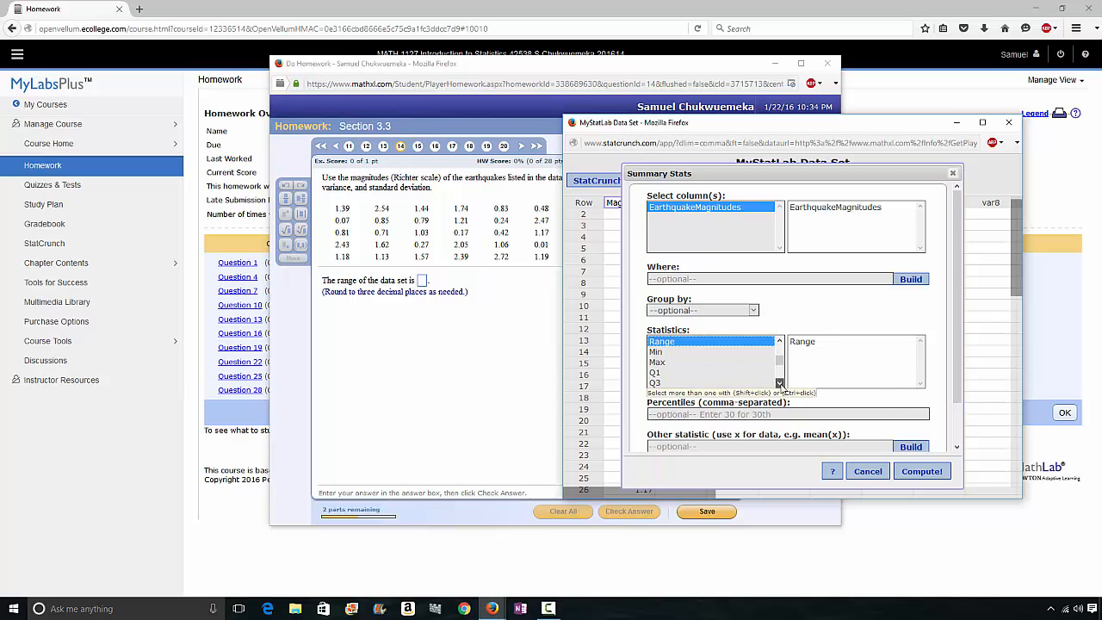
{"action": "left_click", "coordinate": [780, 383]}
{"action": "left_click", "coordinate": [780, 382]}
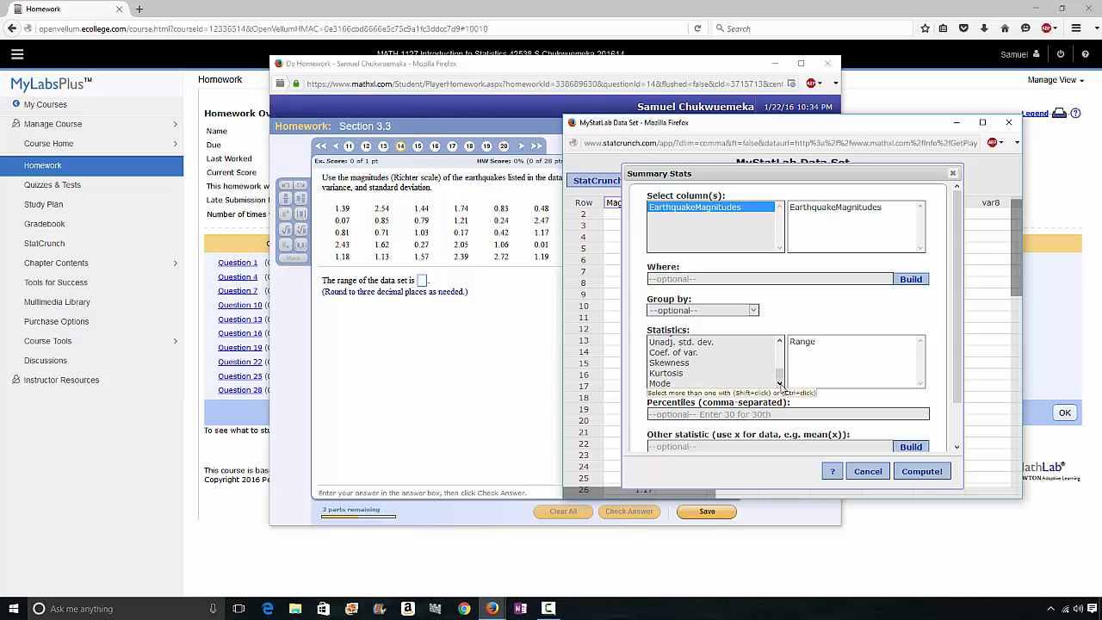
{"action": "left_click", "coordinate": [780, 342]}
{"action": "left_click", "coordinate": [780, 343]}
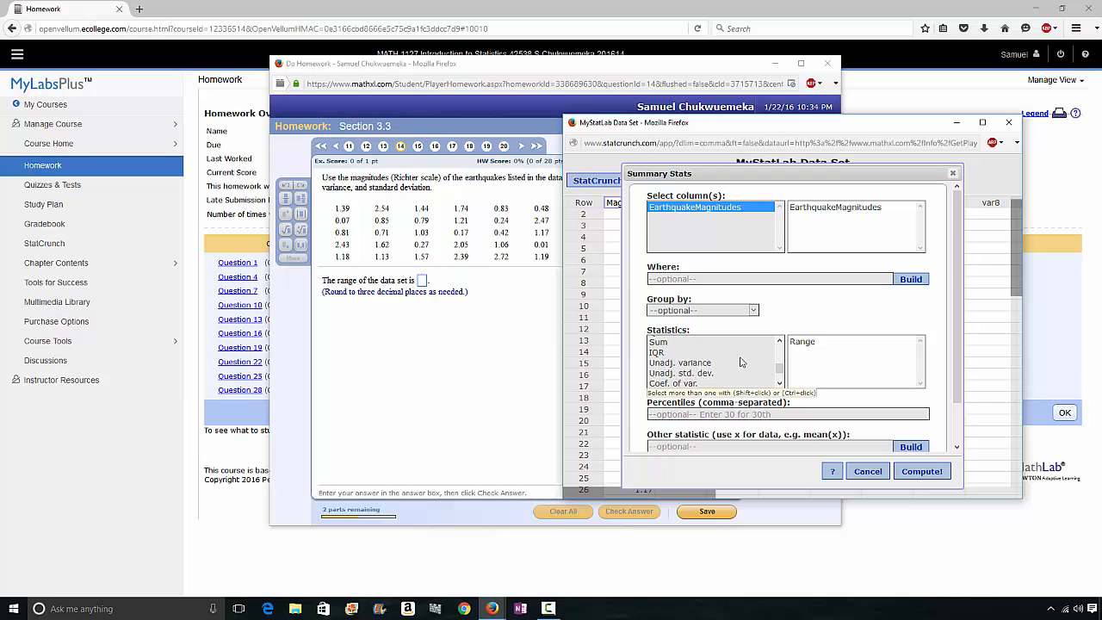
{"action": "scroll", "coordinate": [780, 344], "scroll_direction": "up", "scroll_amount": 4}
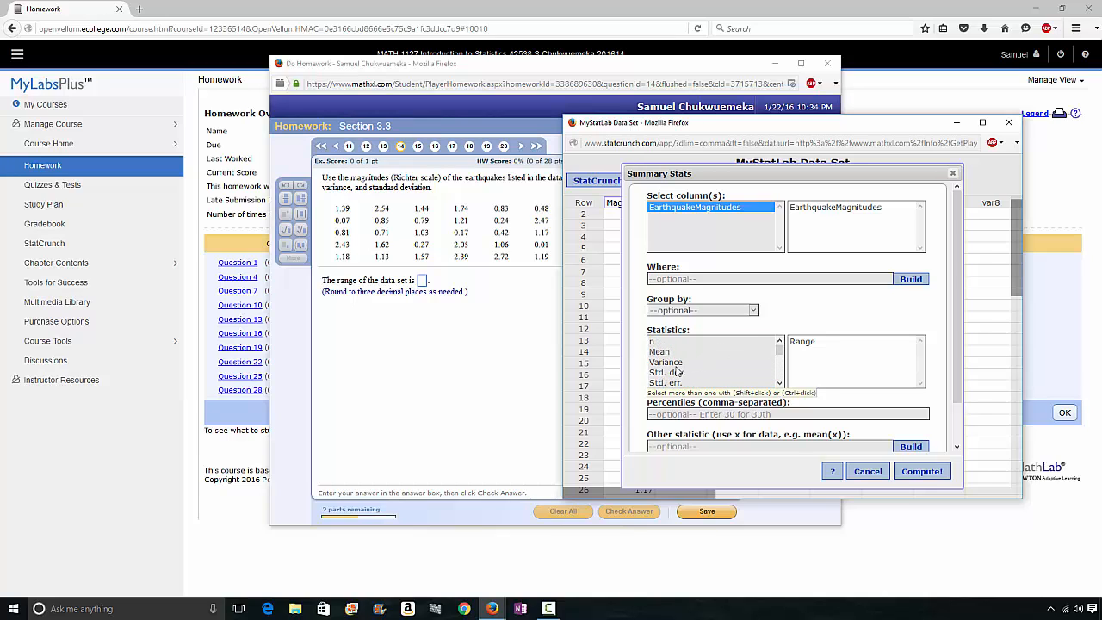
{"action": "left_click", "coordinate": [677, 365]}
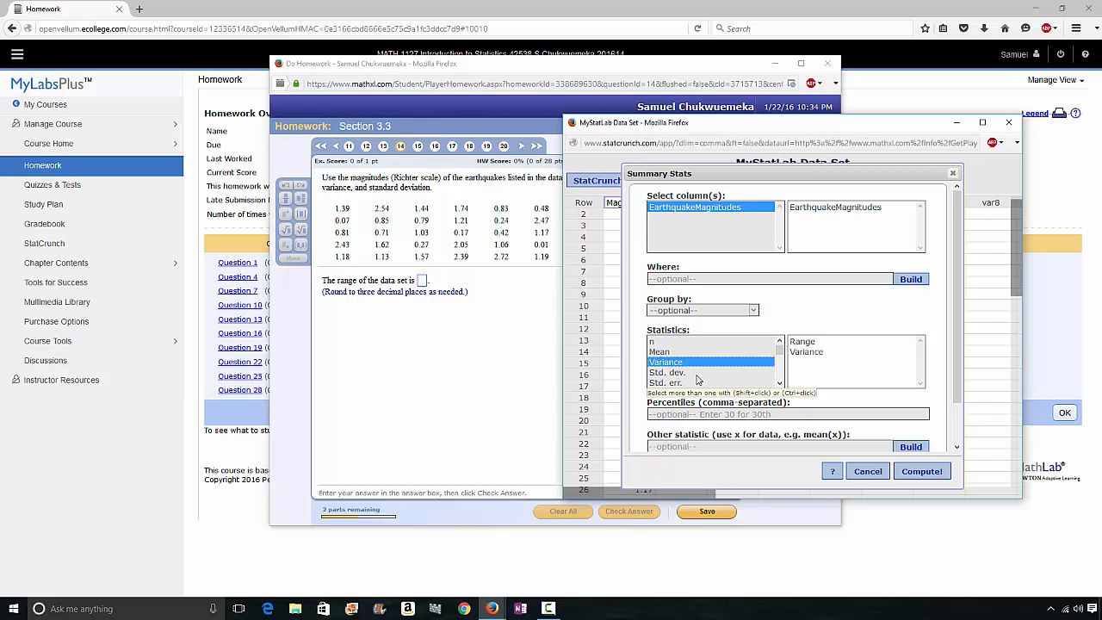
{"action": "left_click", "coordinate": [677, 374], "text": "ctrl"}
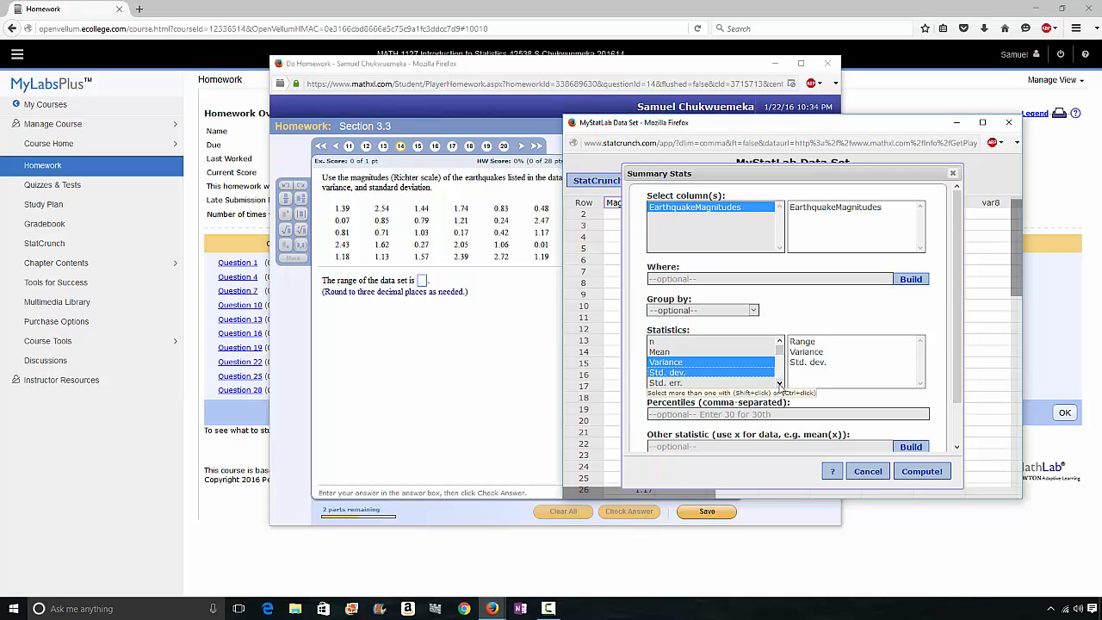
Step: Recheck the question and the chosen statistics, and compute the summary statistics for the magnitudes
{"action": "left_click", "coordinate": [781, 384]}
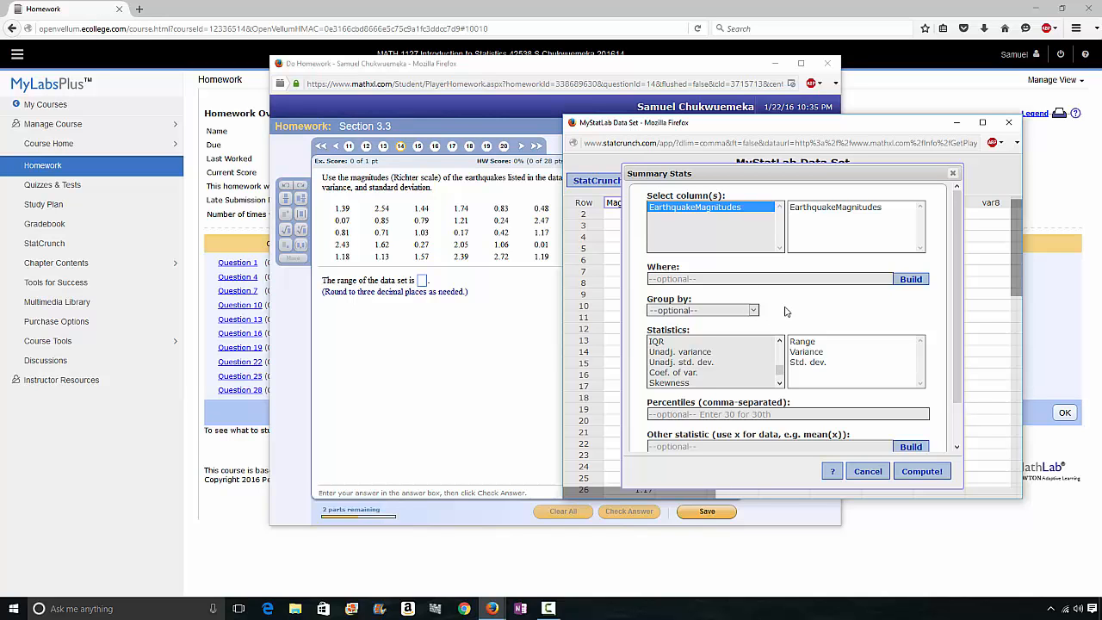
{"action": "left_click_drag", "start_coordinate": [639, 126], "coordinate": [624, 289]}
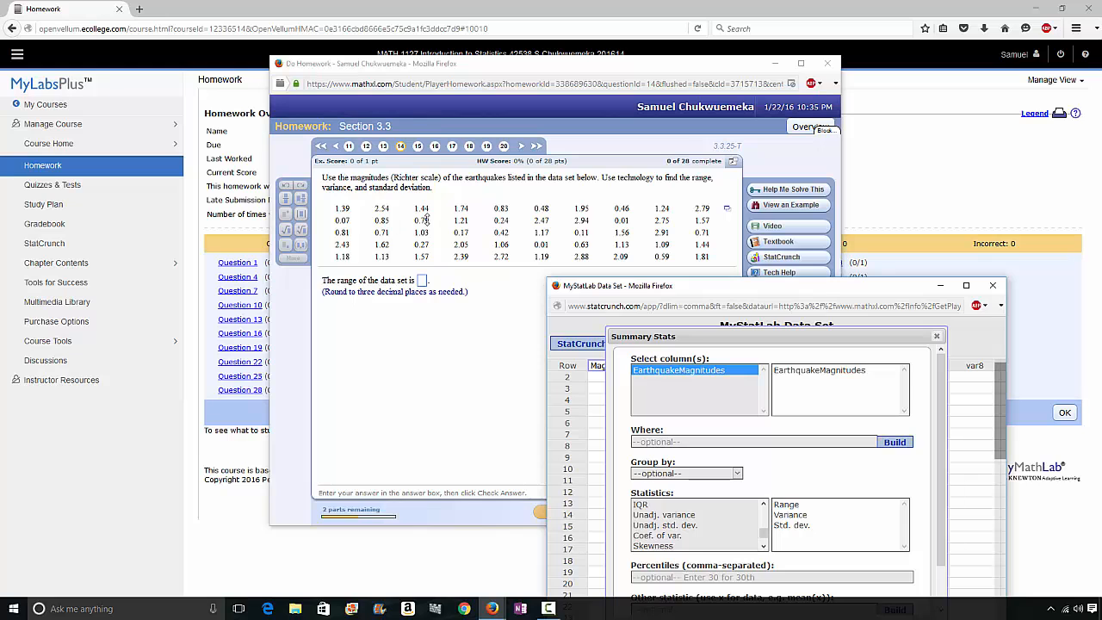
{"action": "left_click_drag", "start_coordinate": [742, 291], "coordinate": [700, 108]}
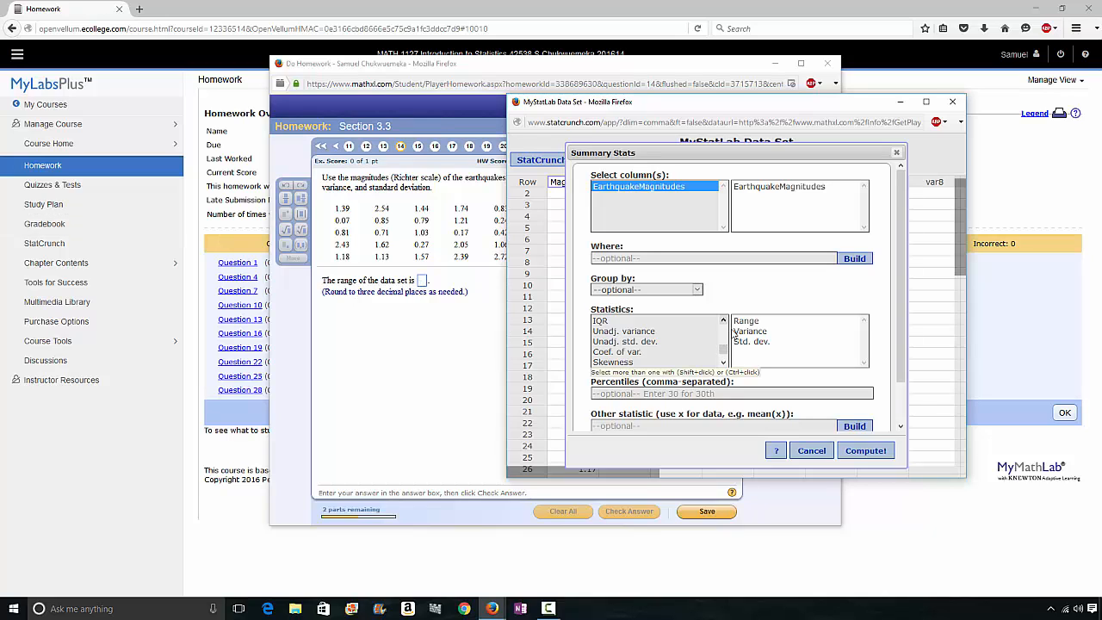
{"action": "scroll", "coordinate": [723, 352], "scroll_direction": "up", "scroll_amount": 4}
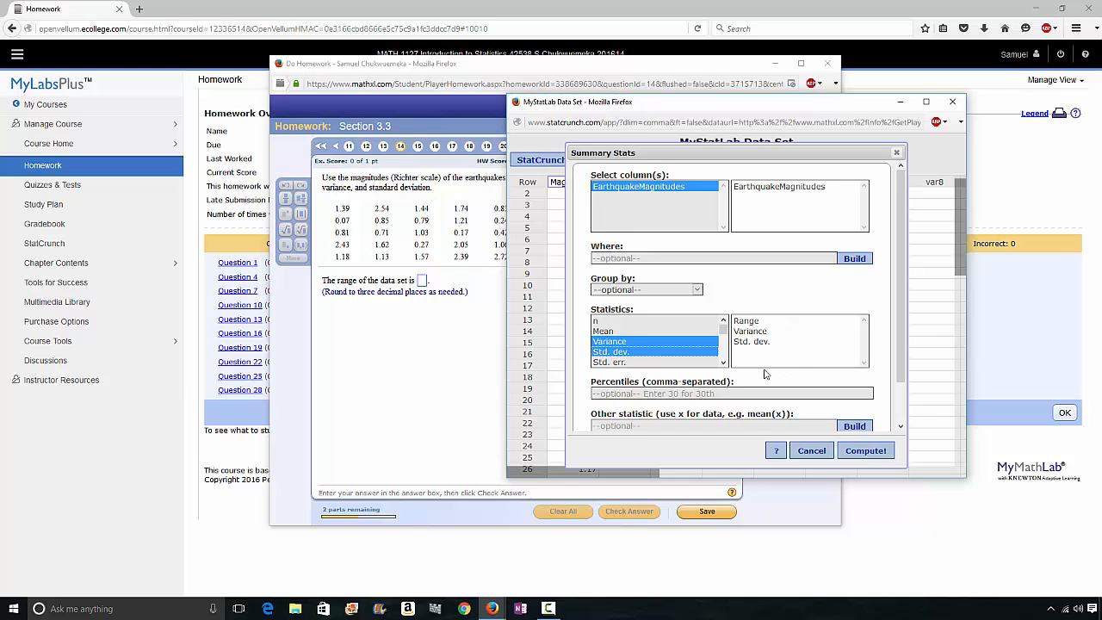
{"action": "left_click", "coordinate": [865, 451]}
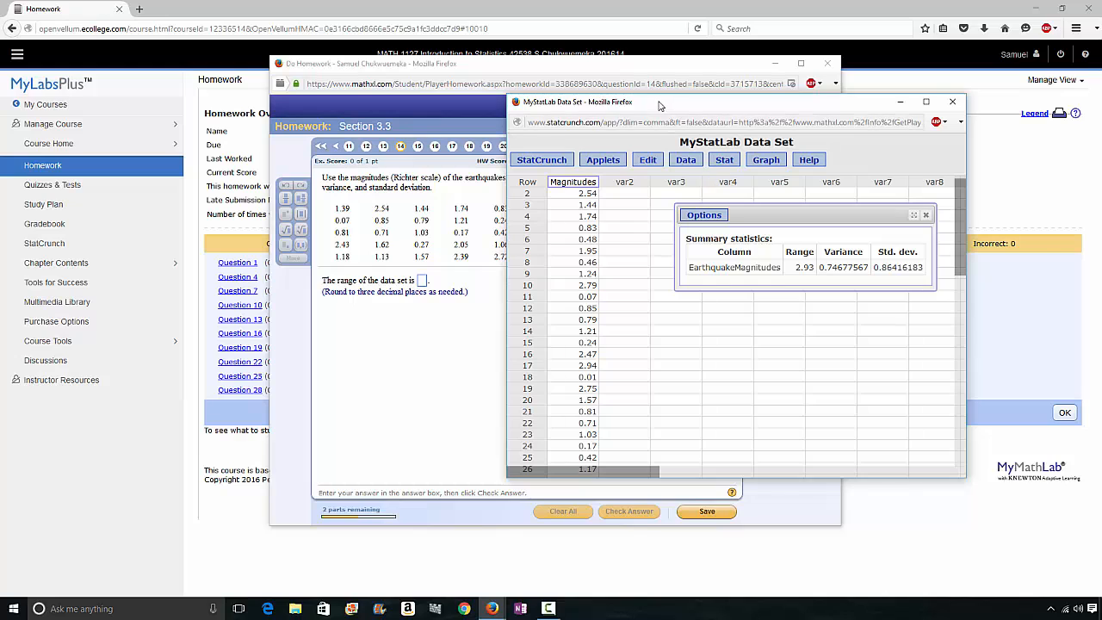
Step: Move the results window aside, enter 2.93 as the range of the data set and submit the answer
{"action": "left_click_drag", "start_coordinate": [660, 105], "coordinate": [735, 121]}
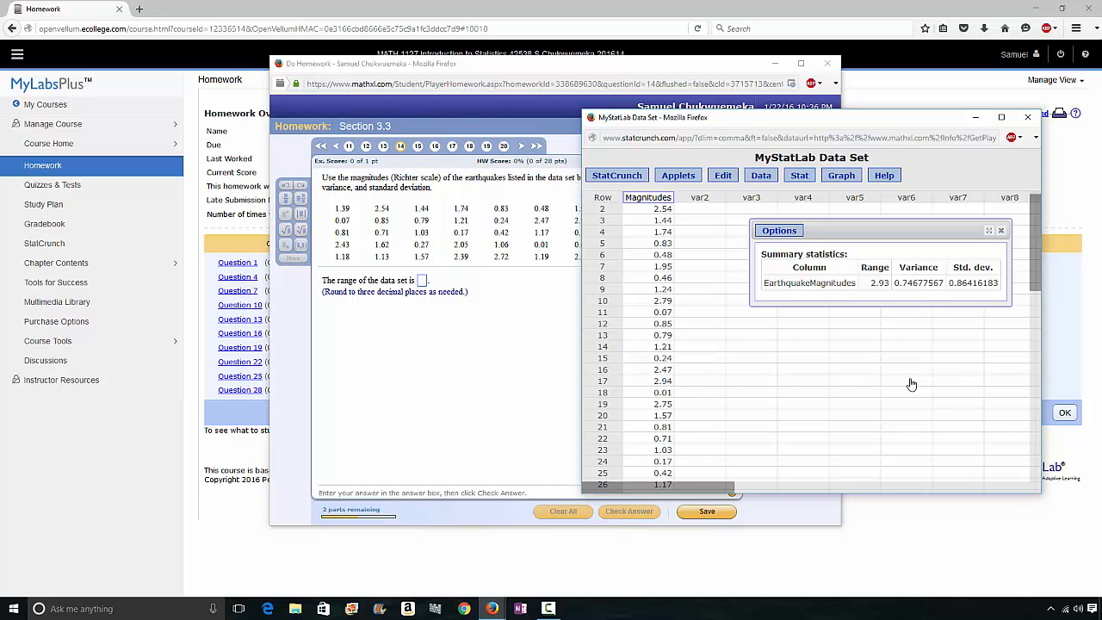
{"action": "left_click", "coordinate": [424, 284]}
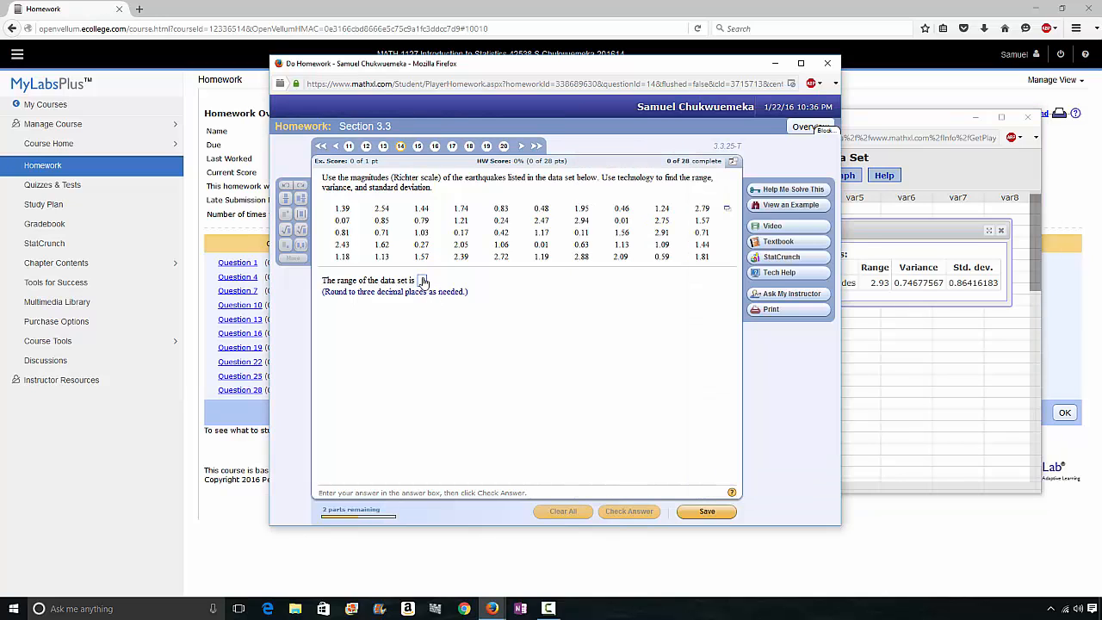
{"action": "type", "text": "2.93"}
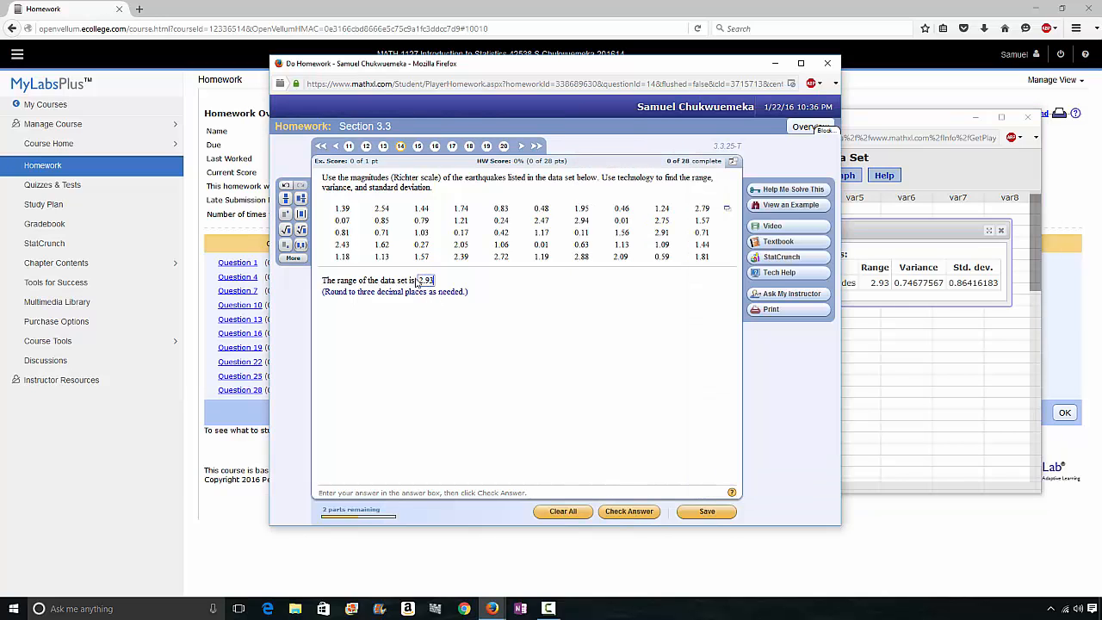
{"action": "key", "text": "Return"}
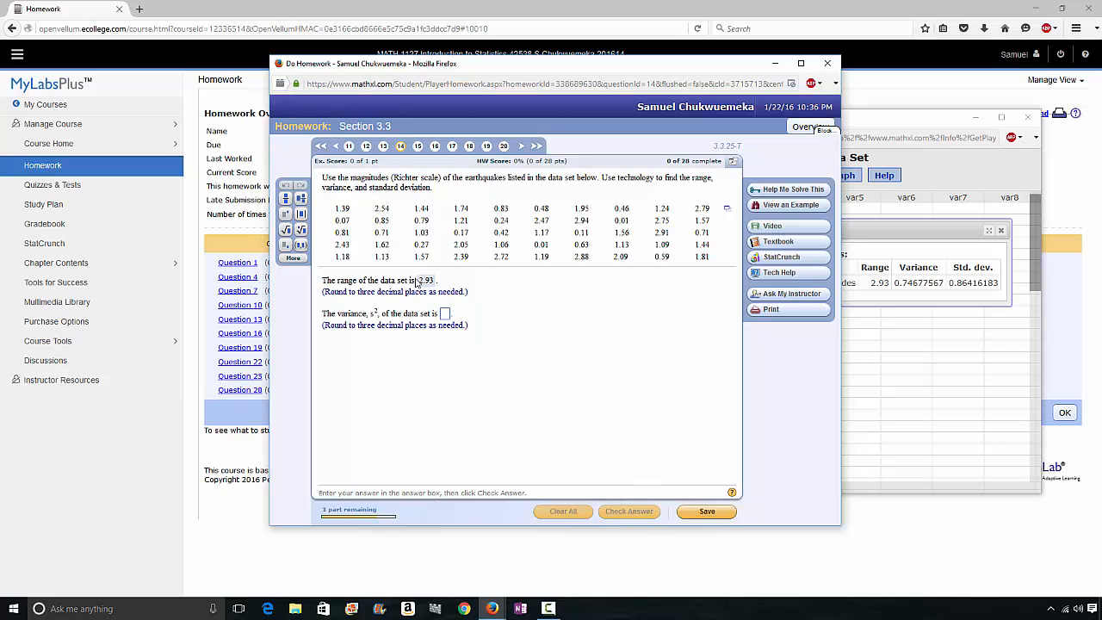
Step: Consult the StatCrunch results, enter 0.747 as the variance of the data set and submit the answer
{"action": "left_click", "coordinate": [903, 228]}
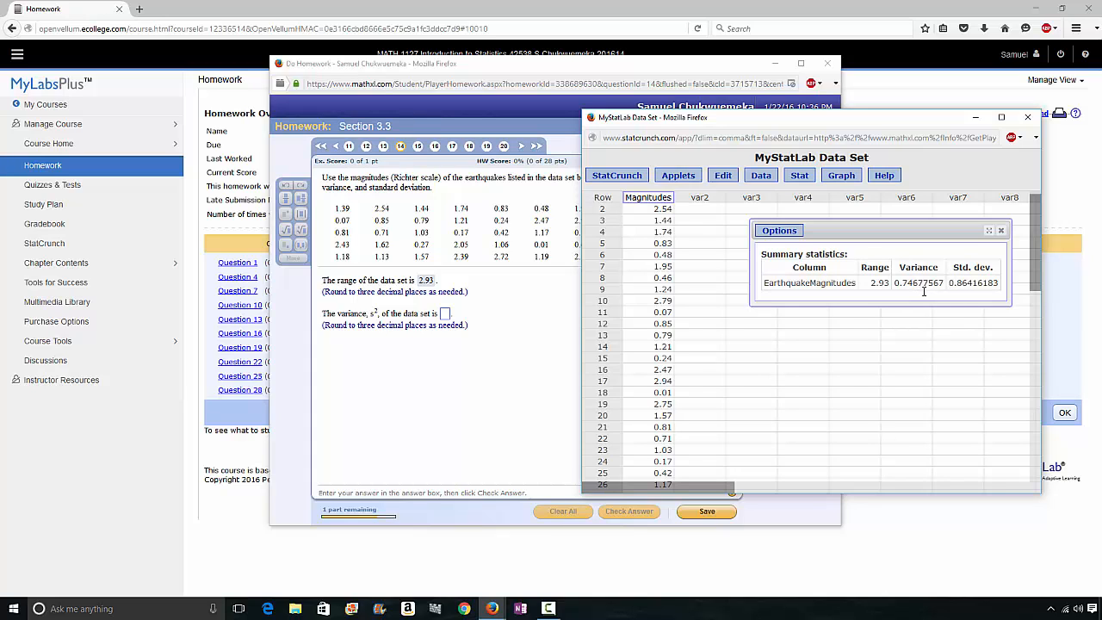
{"action": "left_click", "coordinate": [446, 314]}
{"action": "type", "text": "0.747"}
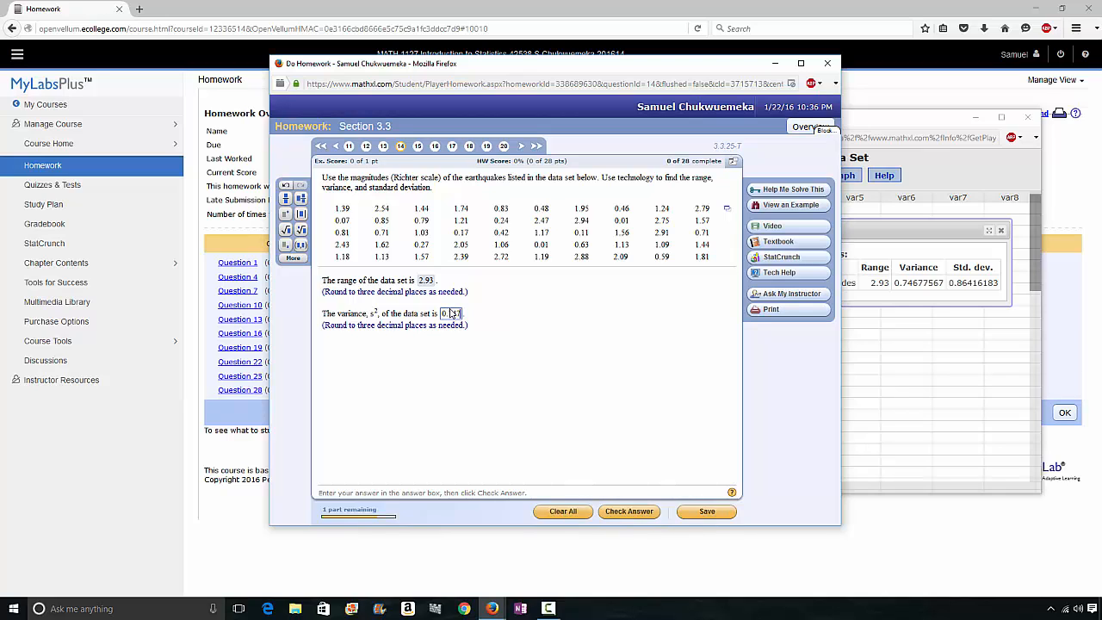
{"action": "key", "text": "Return"}
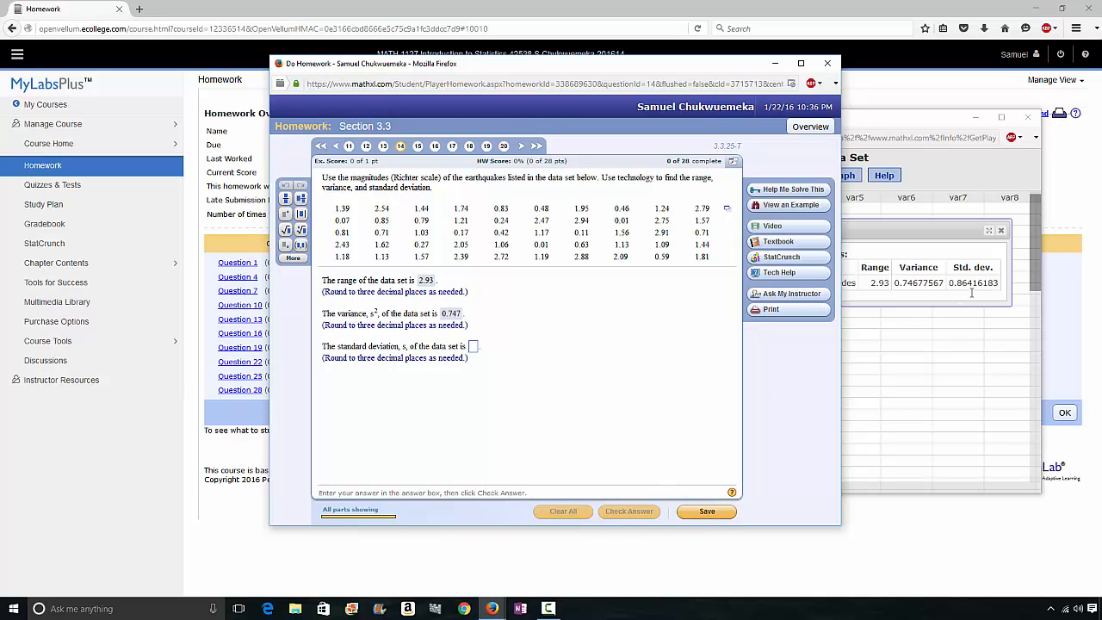
Step: Enter 0.864 as the standard deviation of the earthquake magnitudes and submit the answer
{"action": "type", "text": "0"}
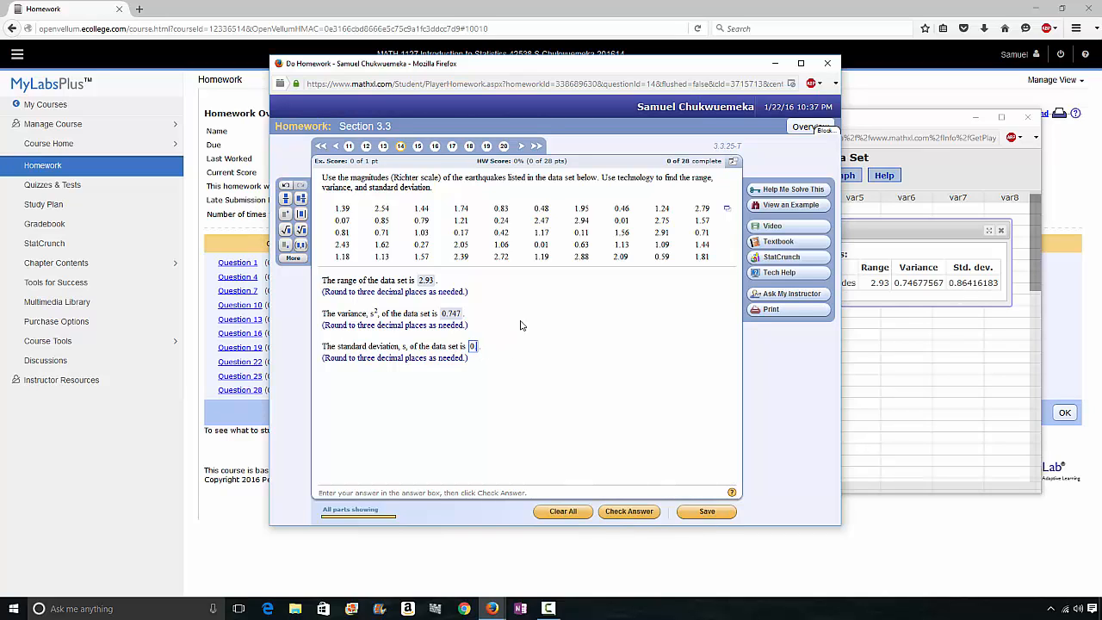
{"action": "type", "text": ".864"}
{"action": "key", "text": "Return"}
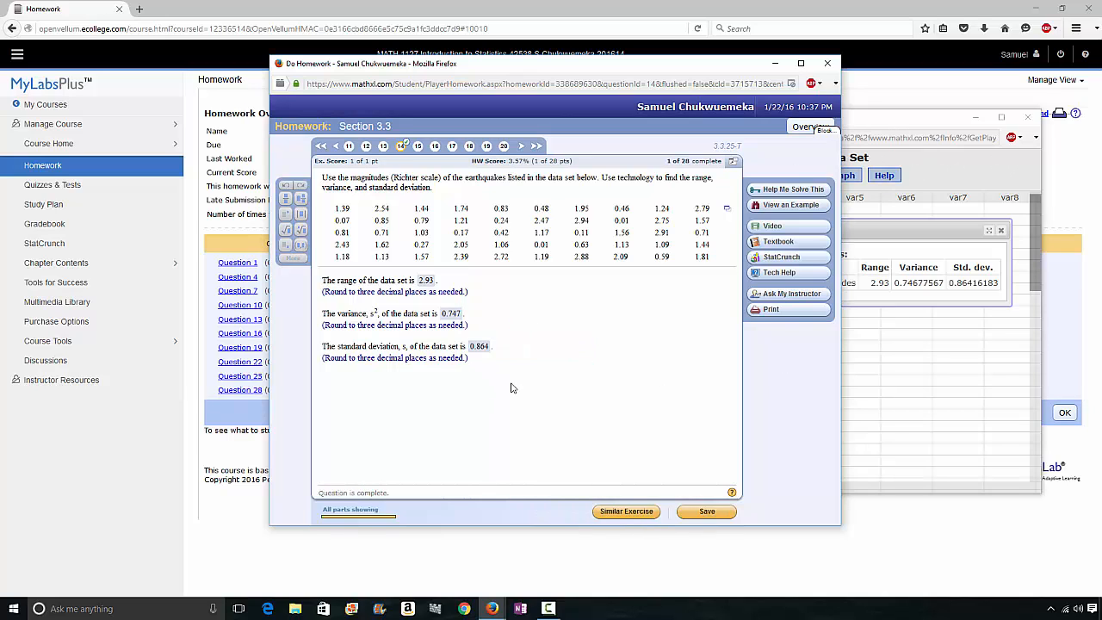
Step: Go to Question 15 and close the earthquake magnitudes' results and StatCrunch data window
{"action": "left_click", "coordinate": [419, 147]}
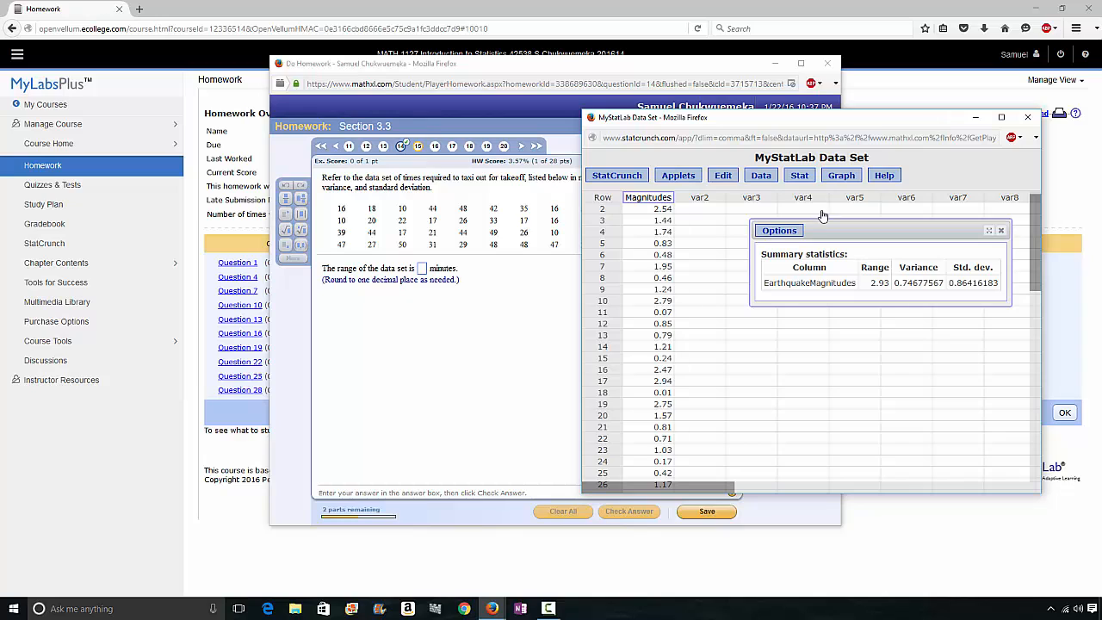
{"action": "left_click", "coordinate": [1002, 231]}
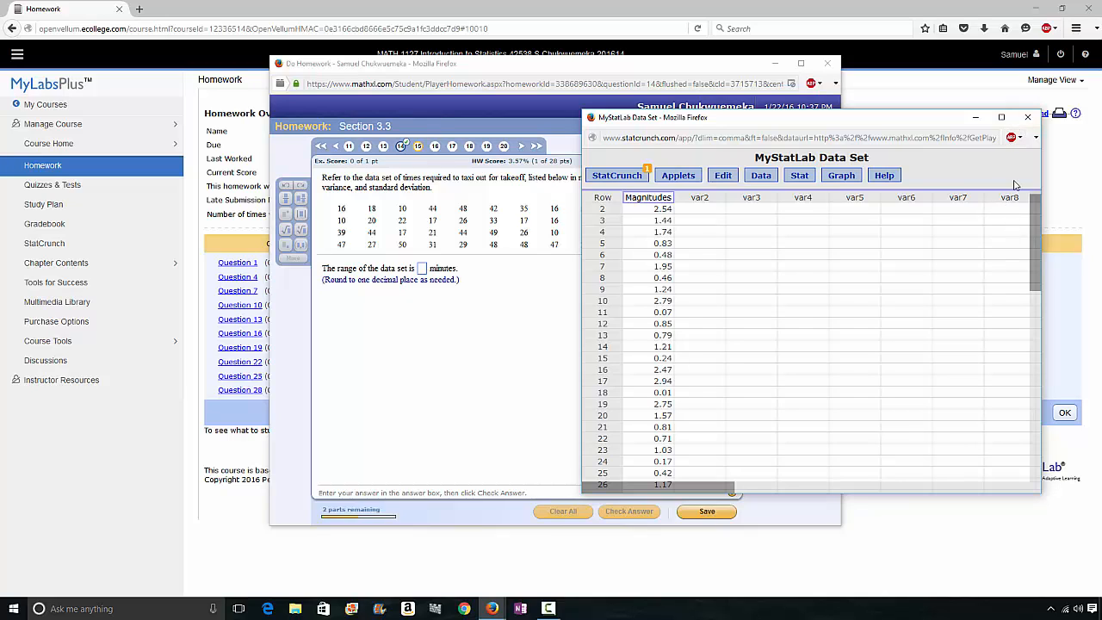
{"action": "left_click", "coordinate": [1027, 118]}
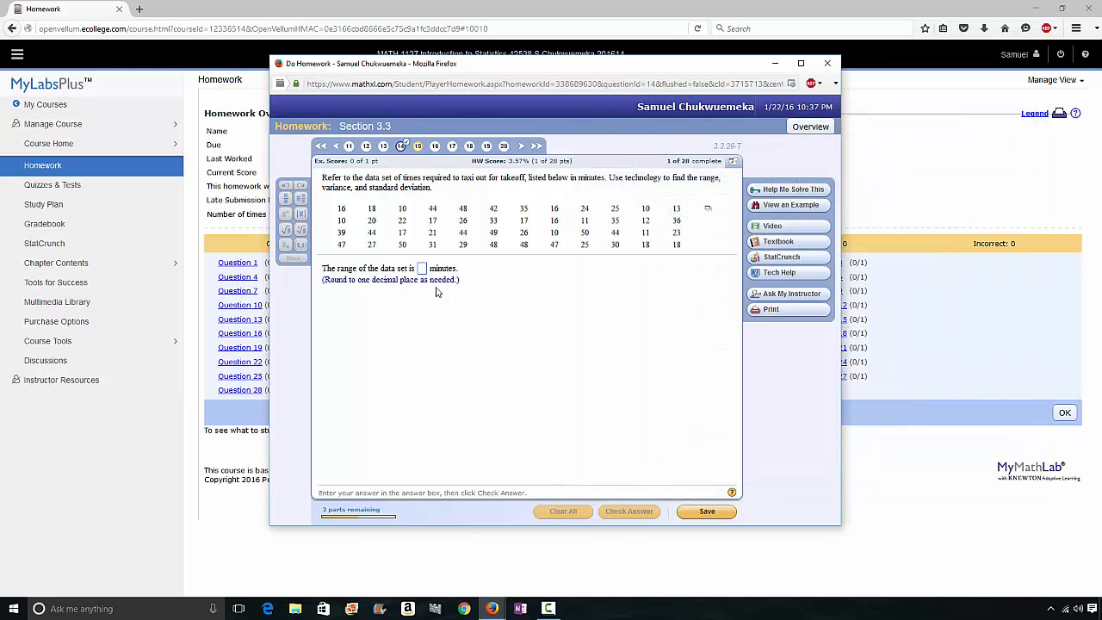
Step: Open the taxi-out times data set in StatCrunch and place its window clear of the question text
{"action": "left_click", "coordinate": [708, 209]}
{"action": "left_click", "coordinate": [735, 216]}
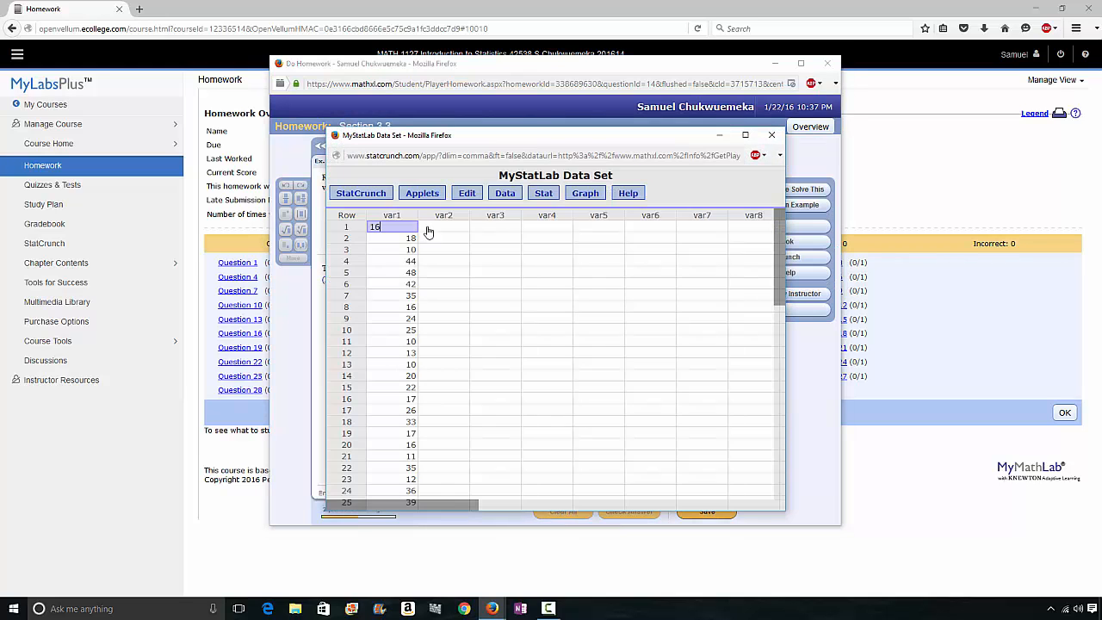
{"action": "left_click_drag", "start_coordinate": [471, 138], "coordinate": [595, 280]}
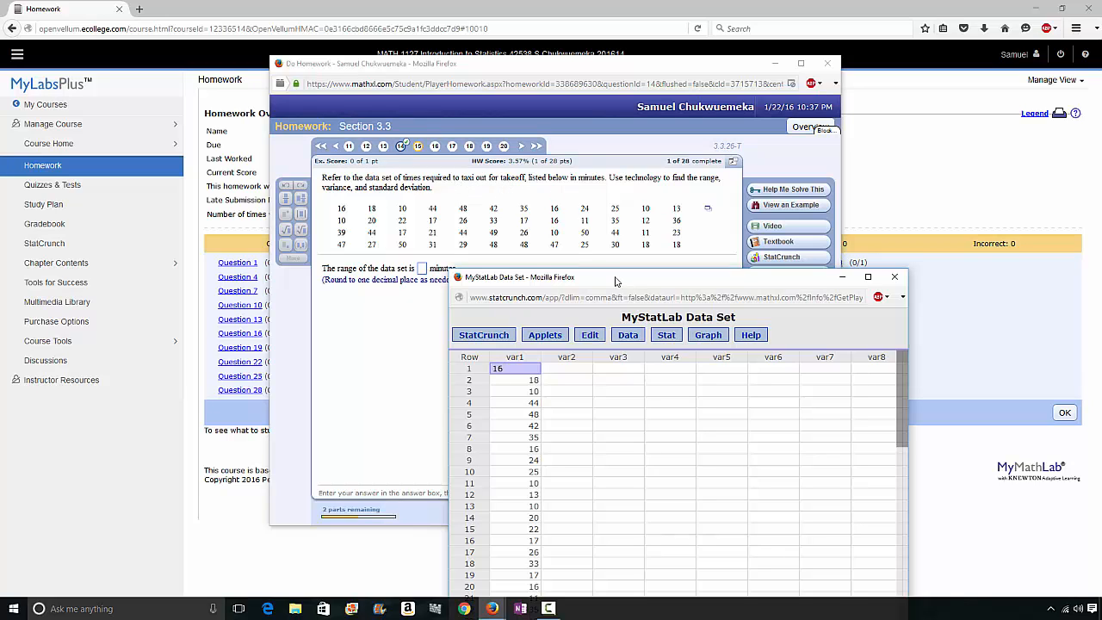
{"action": "left_click_drag", "start_coordinate": [620, 279], "coordinate": [622, 200]}
Step: Rename the var1 column of the taxi-out data as Times
{"action": "left_click", "coordinate": [528, 277]}
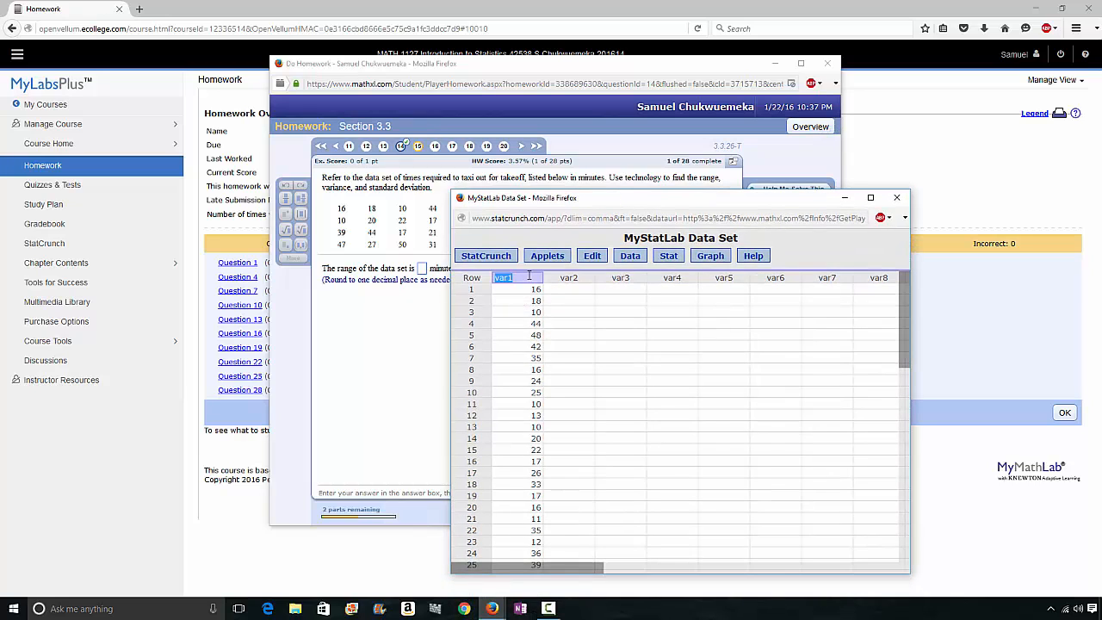
{"action": "type", "text": "Times"}
{"action": "left_click", "coordinate": [678, 312]}
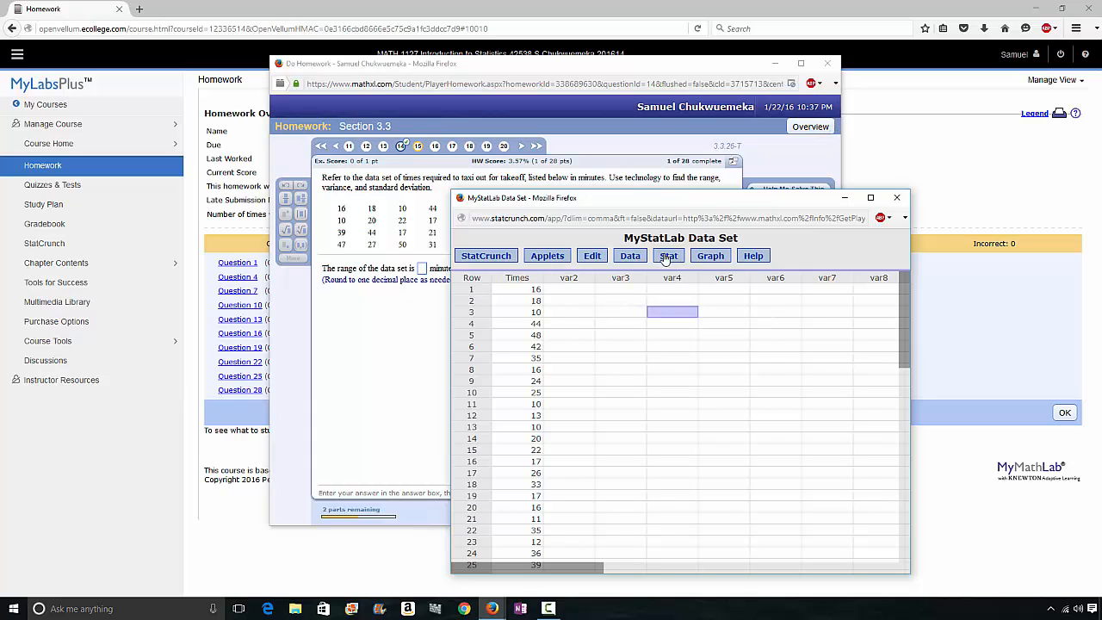
Step: Start column summary statistics in StatCrunch and select the Times column
{"action": "left_click", "coordinate": [669, 256]}
{"action": "mouse_move", "coordinate": [689, 286]}
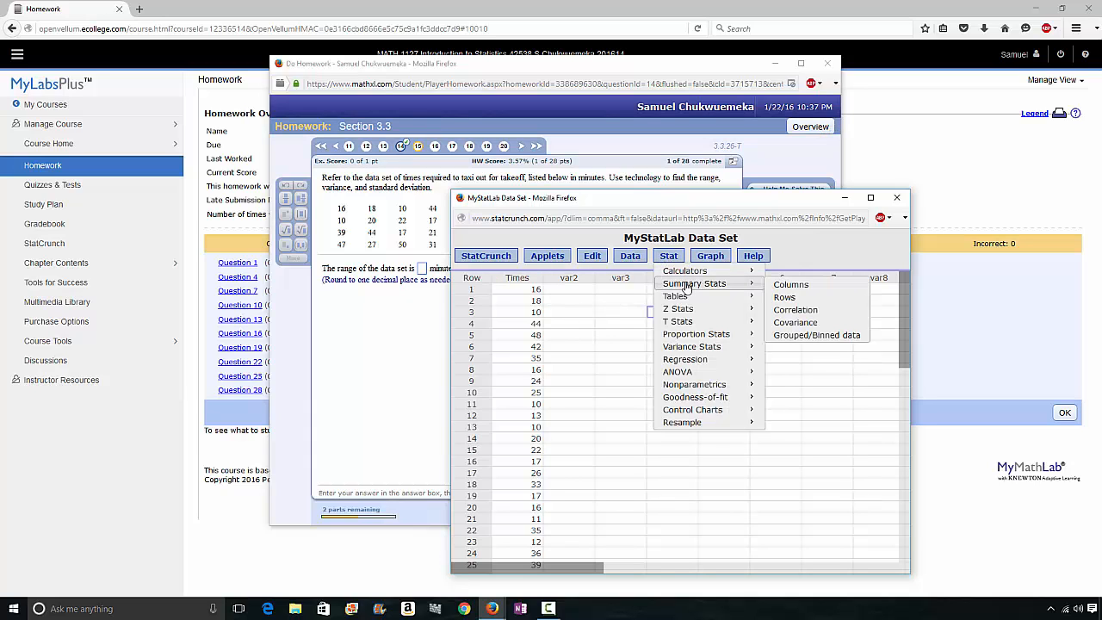
{"action": "left_click", "coordinate": [794, 286]}
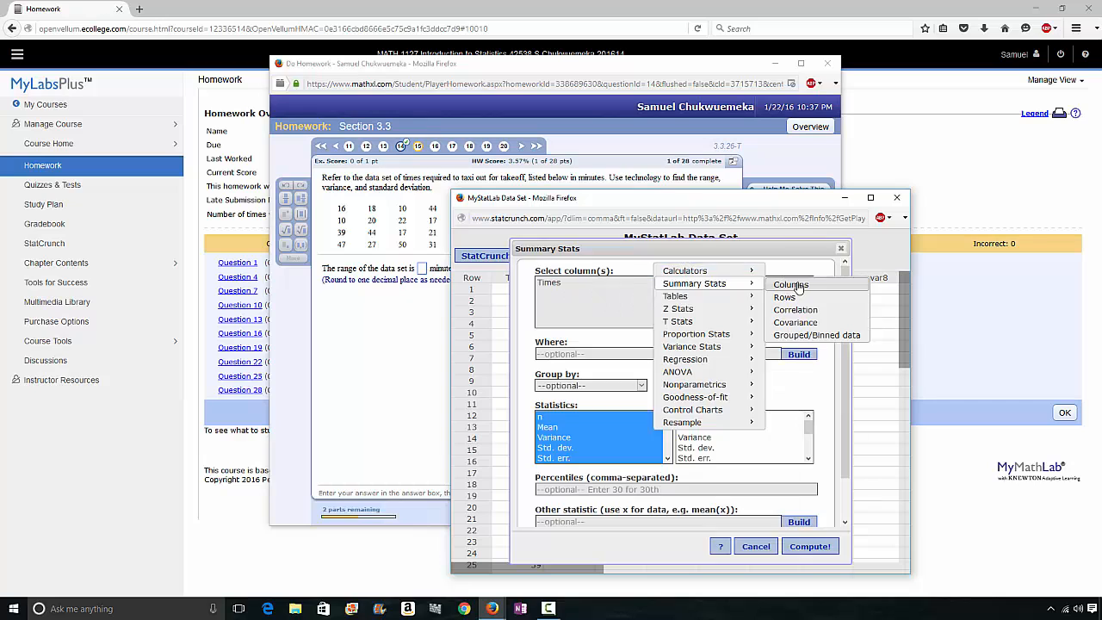
{"action": "left_click", "coordinate": [566, 284]}
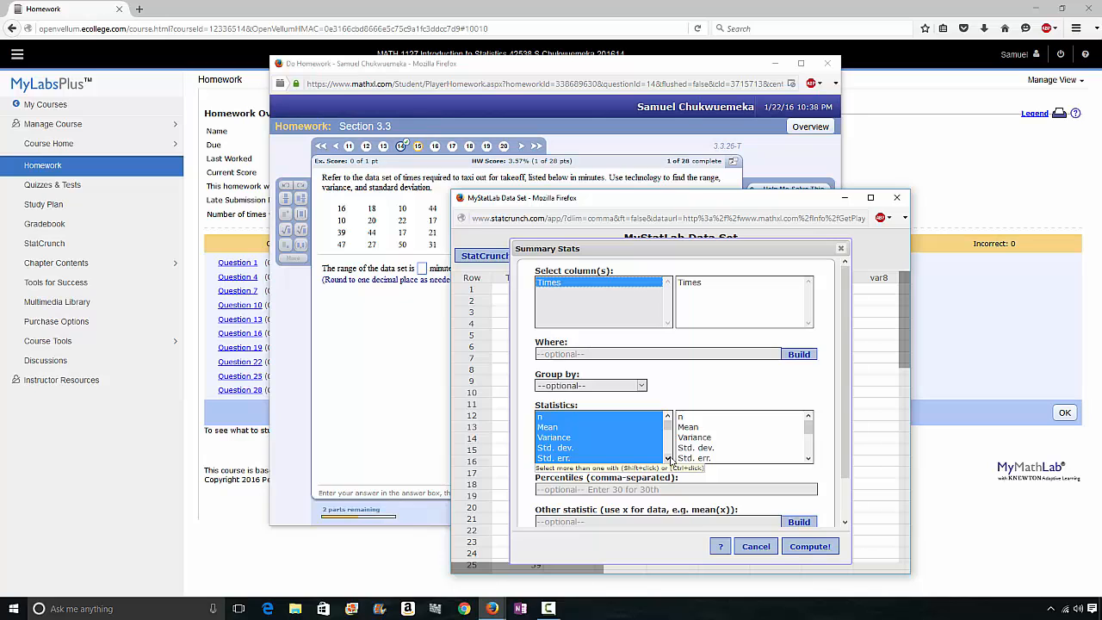
Step: Limit the statistics for Times to Range, Variance and Std. dev., and compute them
{"action": "scroll", "coordinate": [542, 448], "scroll_direction": "down", "scroll_amount": 1}
{"action": "left_click", "coordinate": [551, 448]}
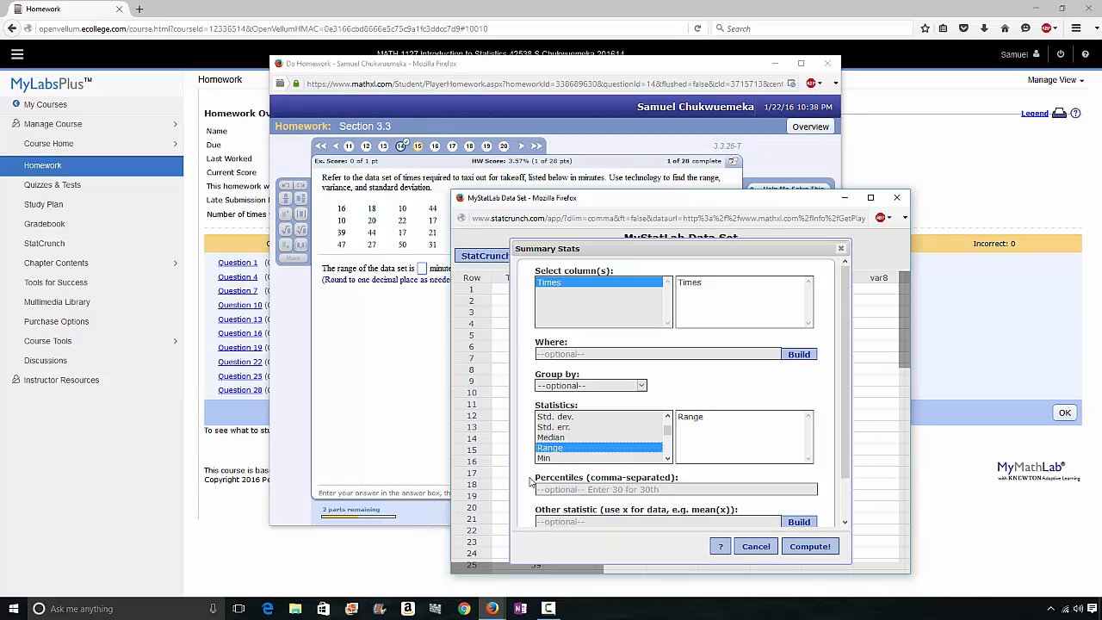
{"action": "left_click", "coordinate": [668, 416]}
{"action": "left_click", "coordinate": [553, 437]}
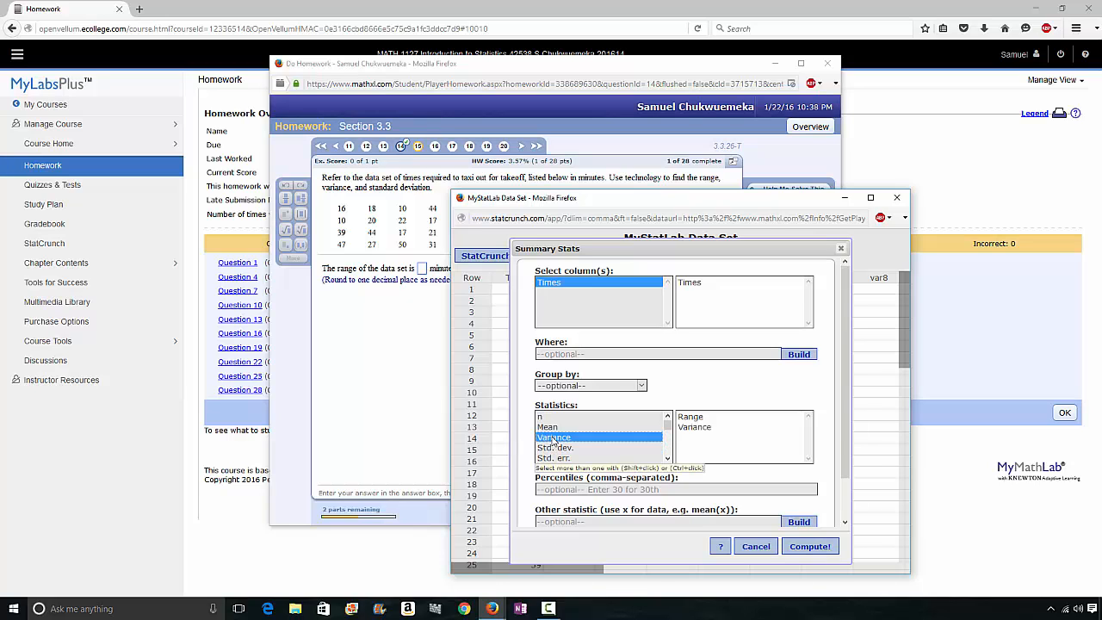
{"action": "left_click", "coordinate": [555, 448], "text": "ctrl"}
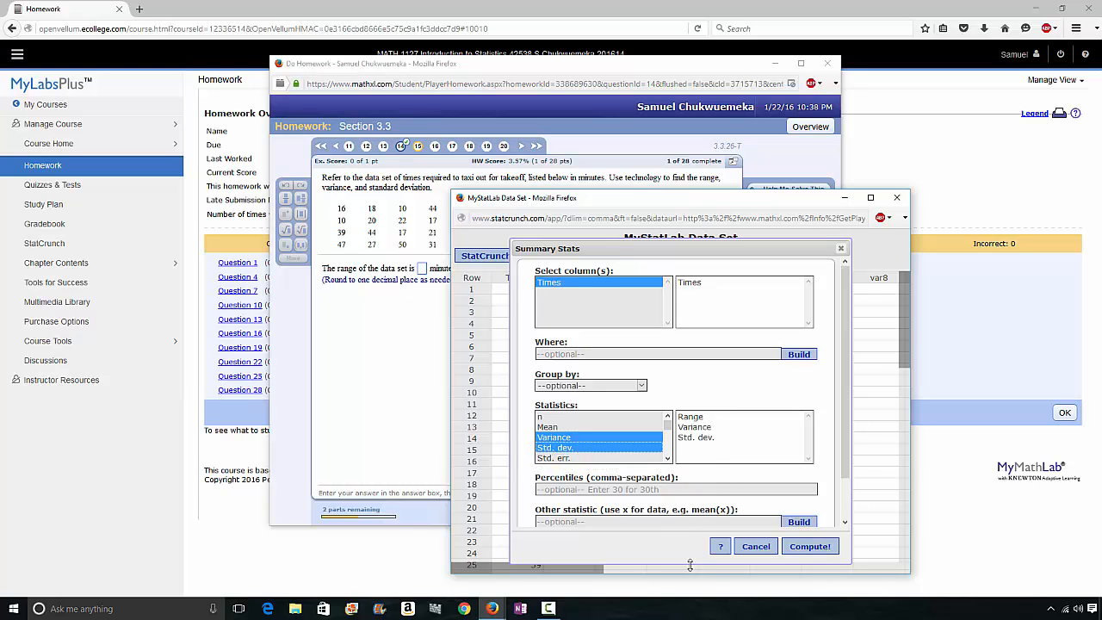
{"action": "left_click", "coordinate": [810, 547]}
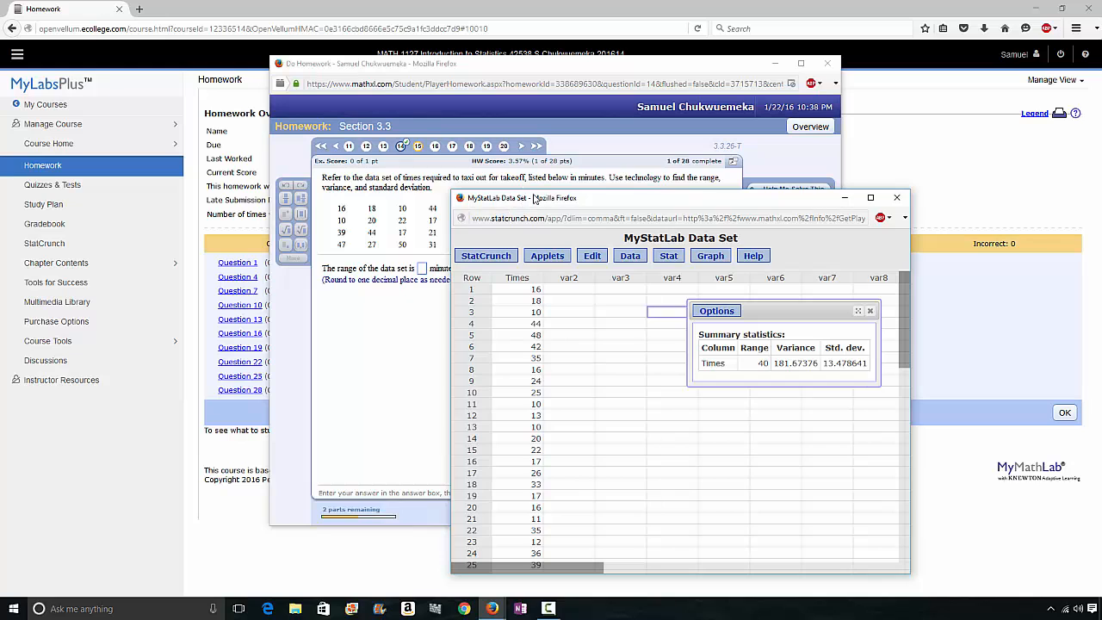
Step: Move the StatCrunch window aside, enter 40 minutes as the range of the taxi-out times and submit the answer
{"action": "left_click_drag", "start_coordinate": [535, 201], "coordinate": [648, 194]}
{"action": "left_click", "coordinate": [422, 269]}
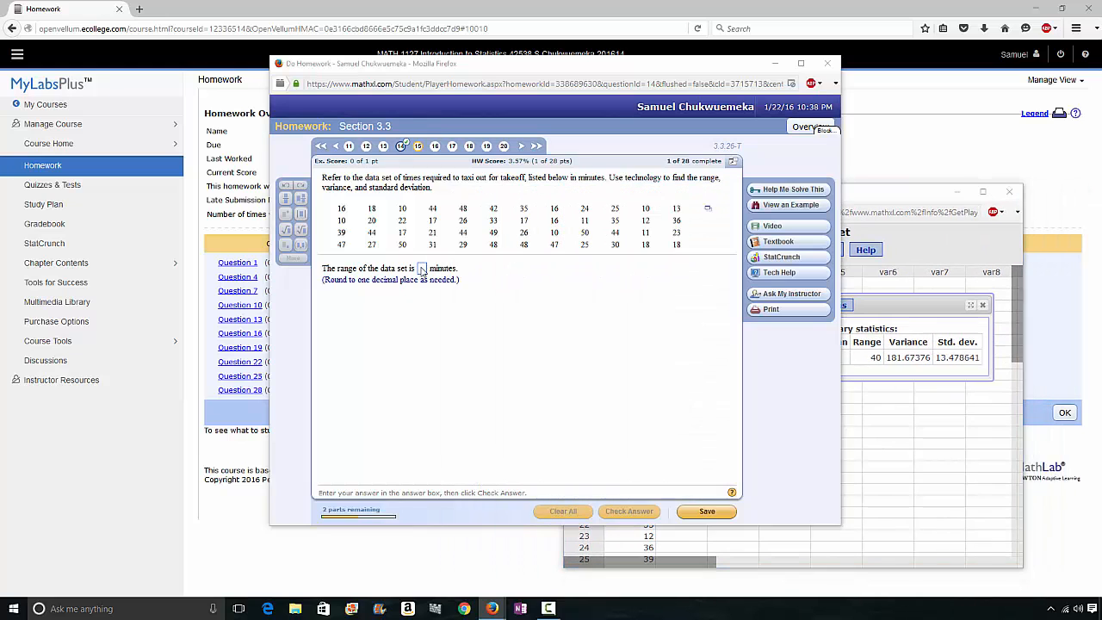
{"action": "type", "text": "40"}
{"action": "key", "text": "Return"}
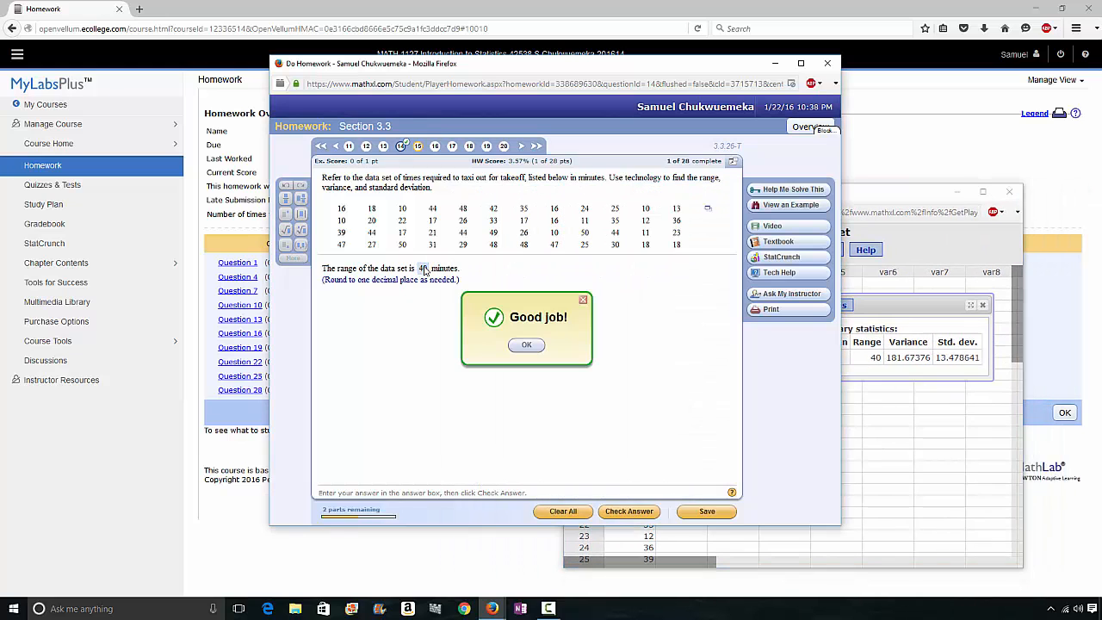
{"action": "left_click", "coordinate": [881, 193]}
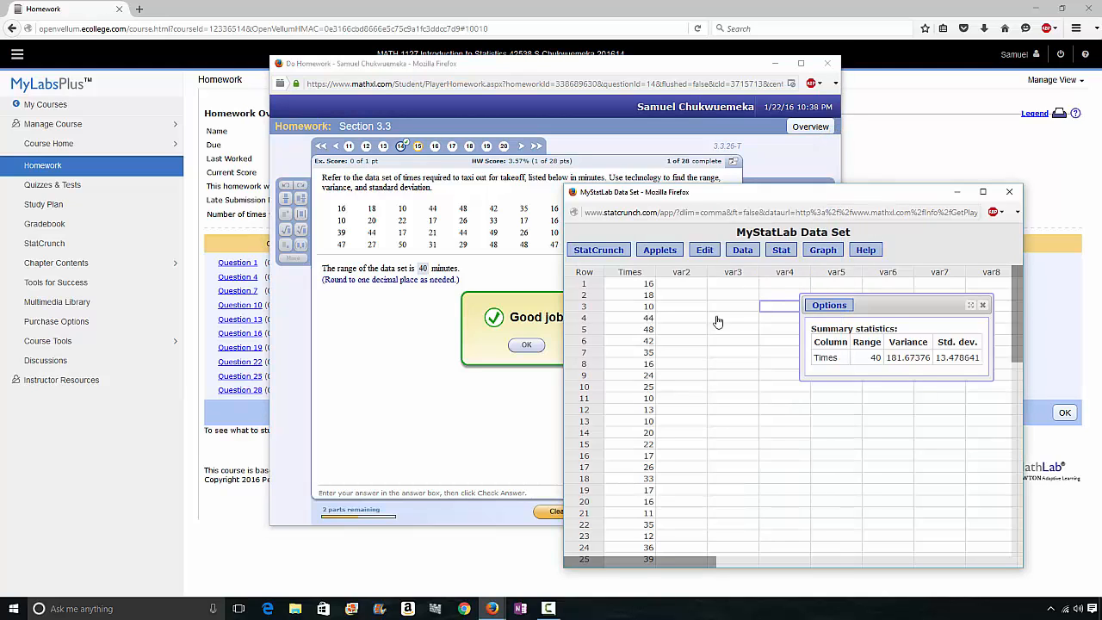
{"action": "left_click", "coordinate": [526, 347]}
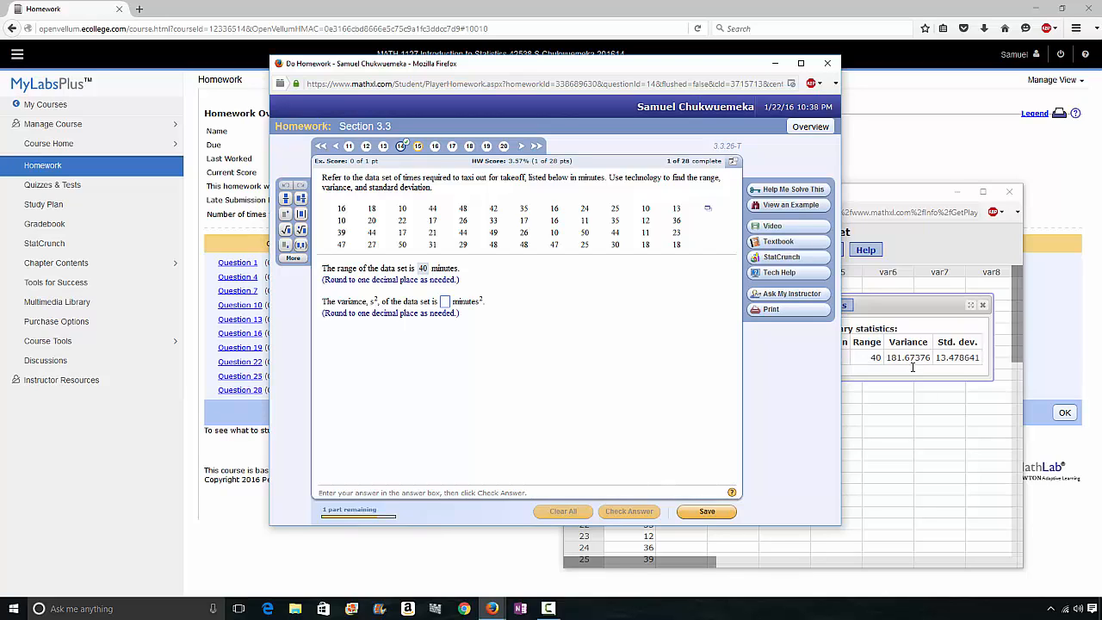
Step: Enter 181.7 as the variance of the taxi-out times and submit the answer
{"action": "left_click", "coordinate": [441, 300]}
{"action": "type", "text": "181.7"}
{"action": "key", "text": "Return"}
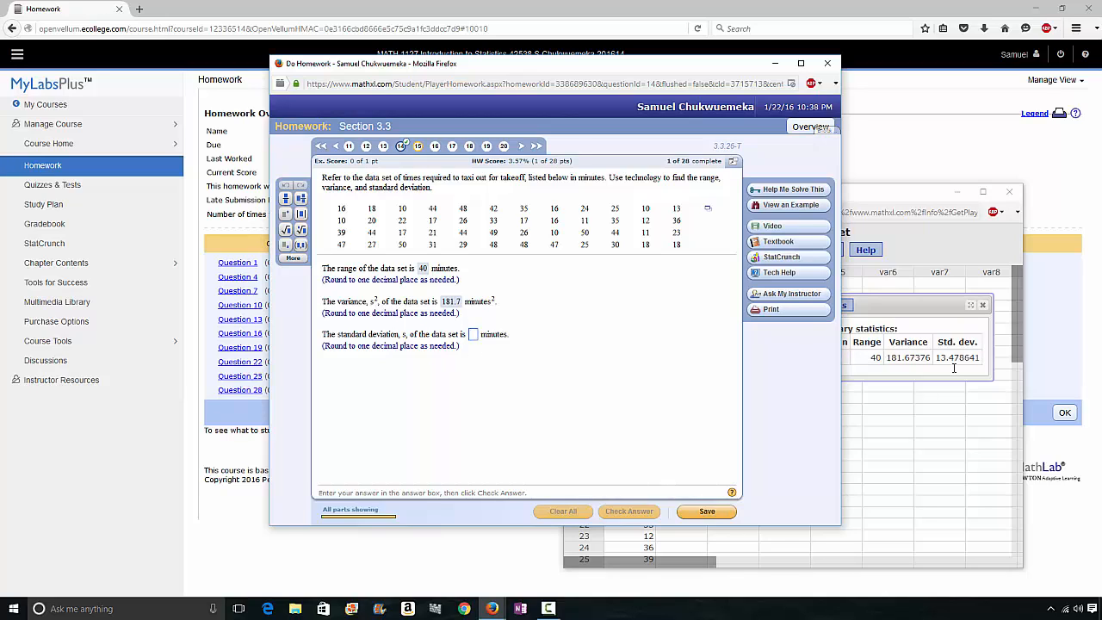
Step: Enter 13.5 minutes as the standard deviation of the taxi-out times and submit the answer
{"action": "type", "text": "13.5"}
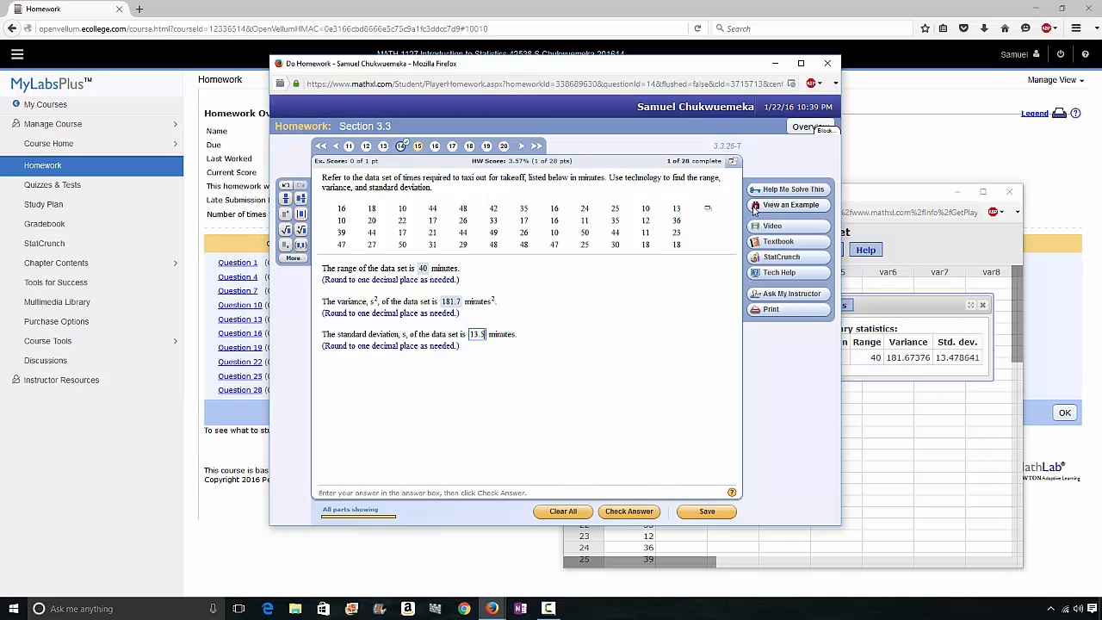
{"action": "key", "text": "Return"}
{"action": "key", "text": "Return"}
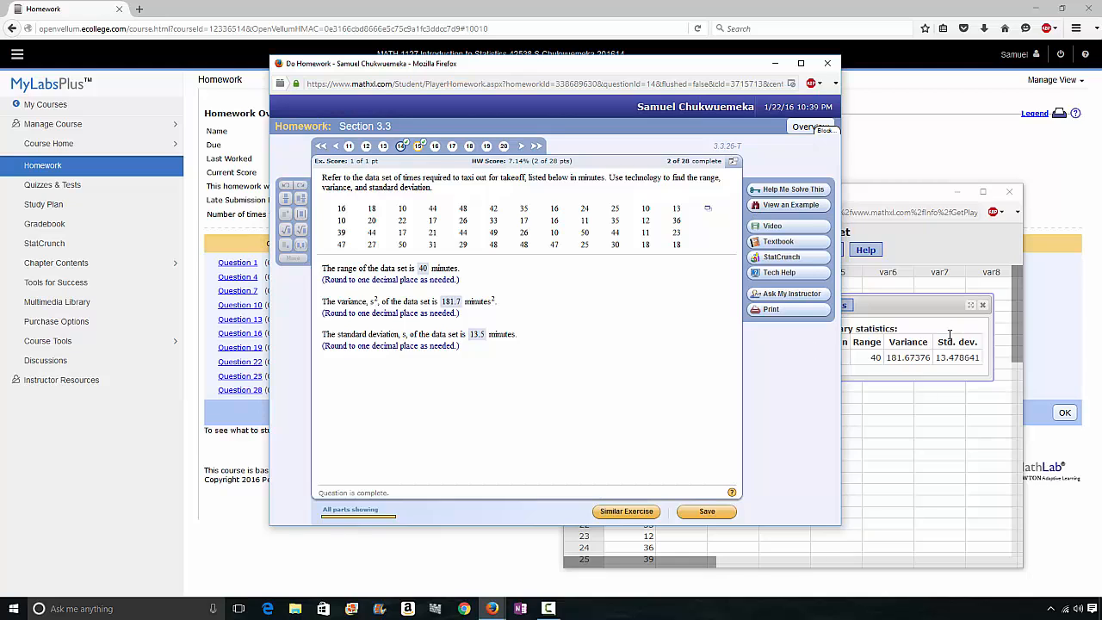
Step: Bring back the StatCrunch window, then close the Times summary results and the data set window
{"action": "left_click", "coordinate": [922, 194]}
{"action": "left_click_drag", "start_coordinate": [728, 193], "coordinate": [627, 119]}
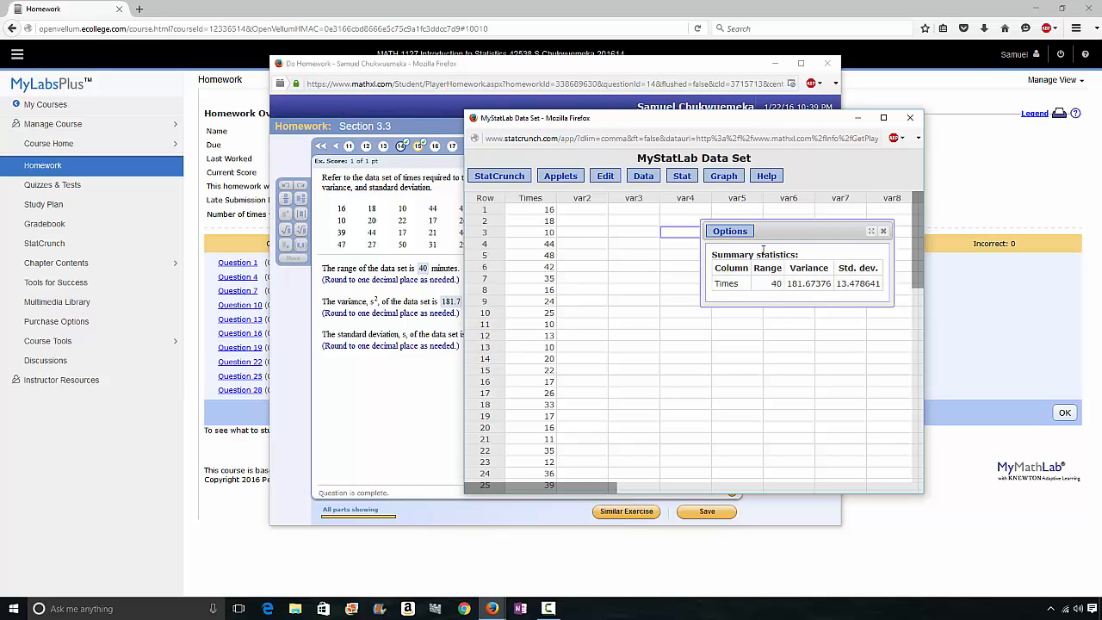
{"action": "left_click", "coordinate": [732, 235]}
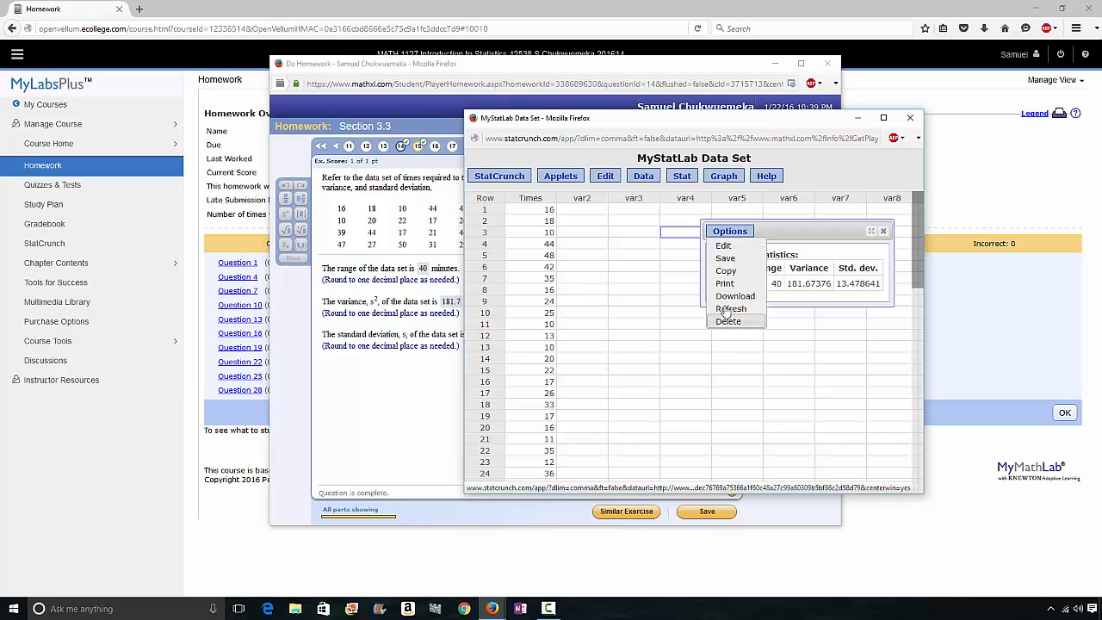
{"action": "left_click", "coordinate": [886, 232]}
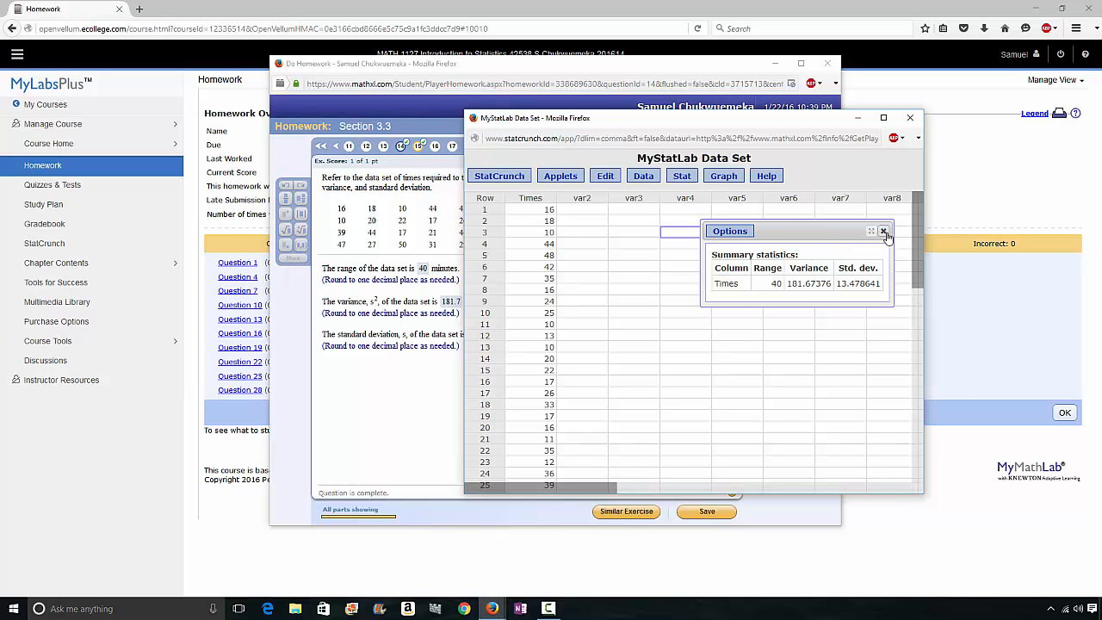
{"action": "left_click", "coordinate": [884, 232]}
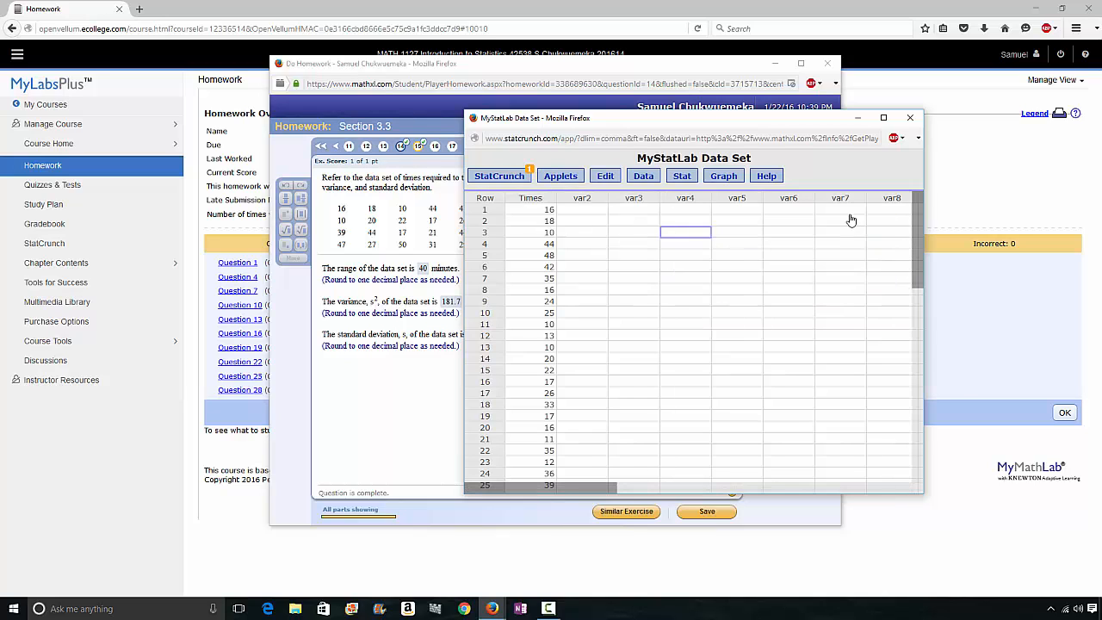
{"action": "left_click", "coordinate": [909, 117]}
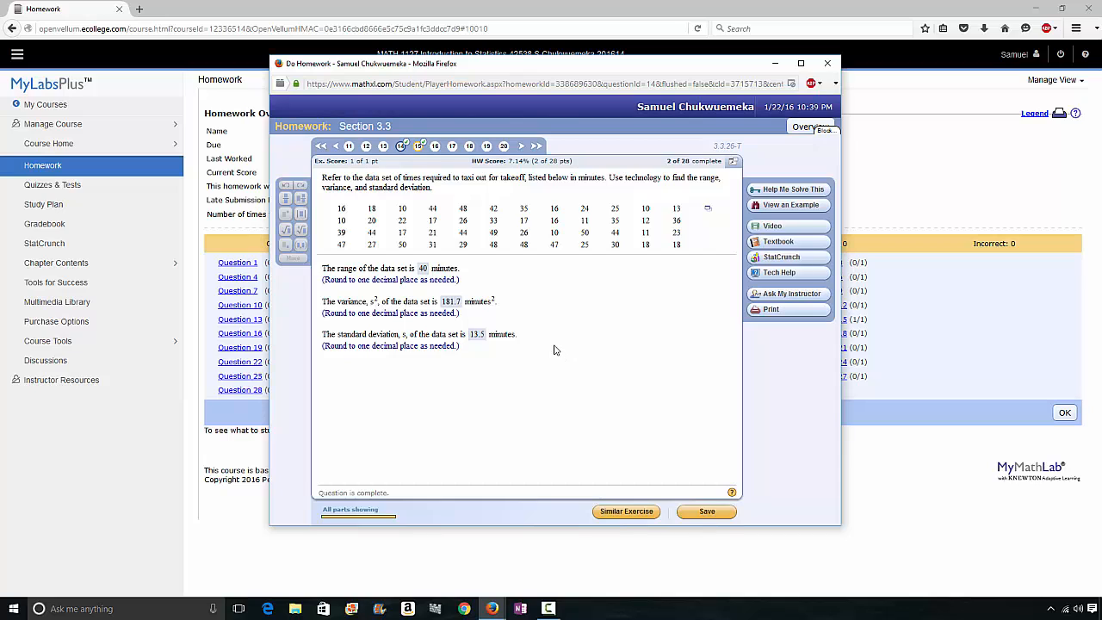
Step: Go to Question 20, open its interval and frequency table in StatCrunch, and place the window beside the question
{"action": "left_click", "coordinate": [504, 147]}
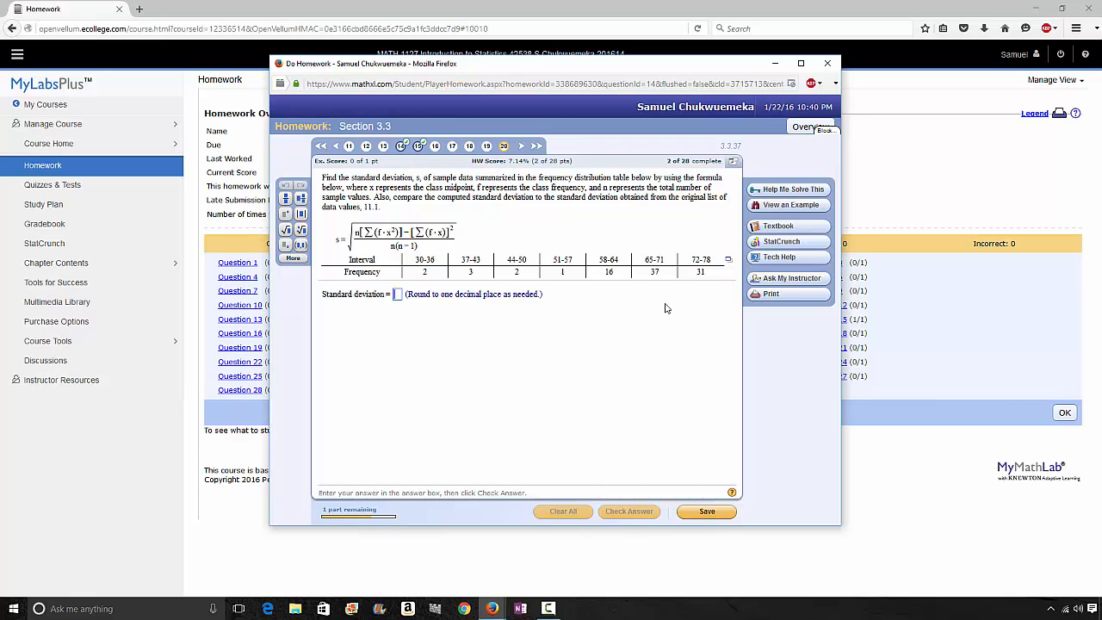
{"action": "left_click", "coordinate": [729, 262]}
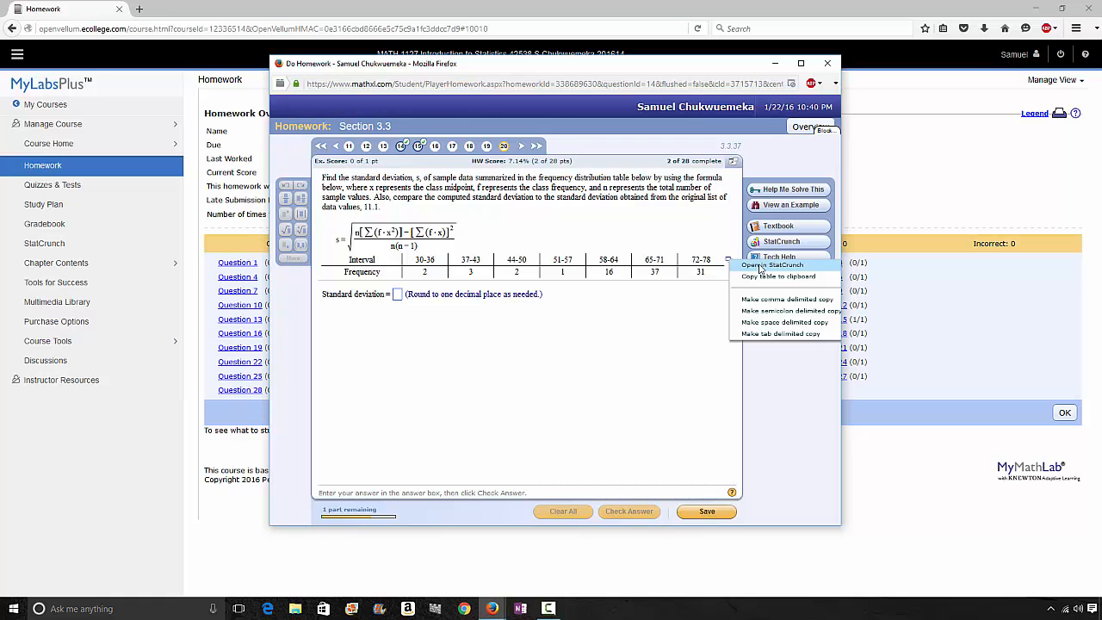
{"action": "left_click", "coordinate": [761, 267]}
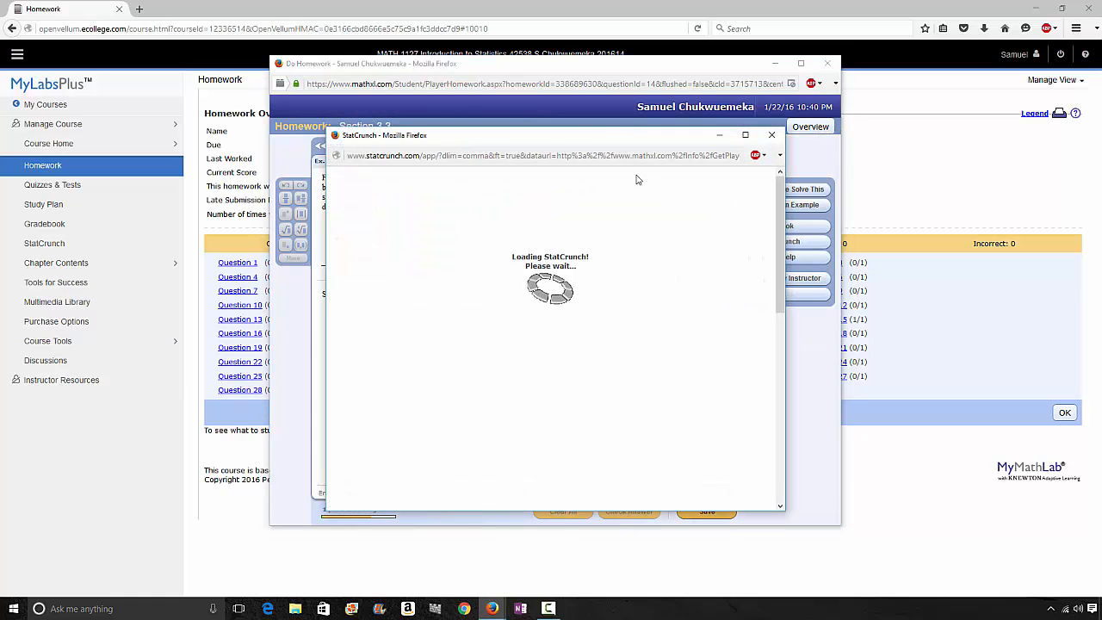
{"action": "left_click_drag", "start_coordinate": [544, 141], "coordinate": [677, 259]}
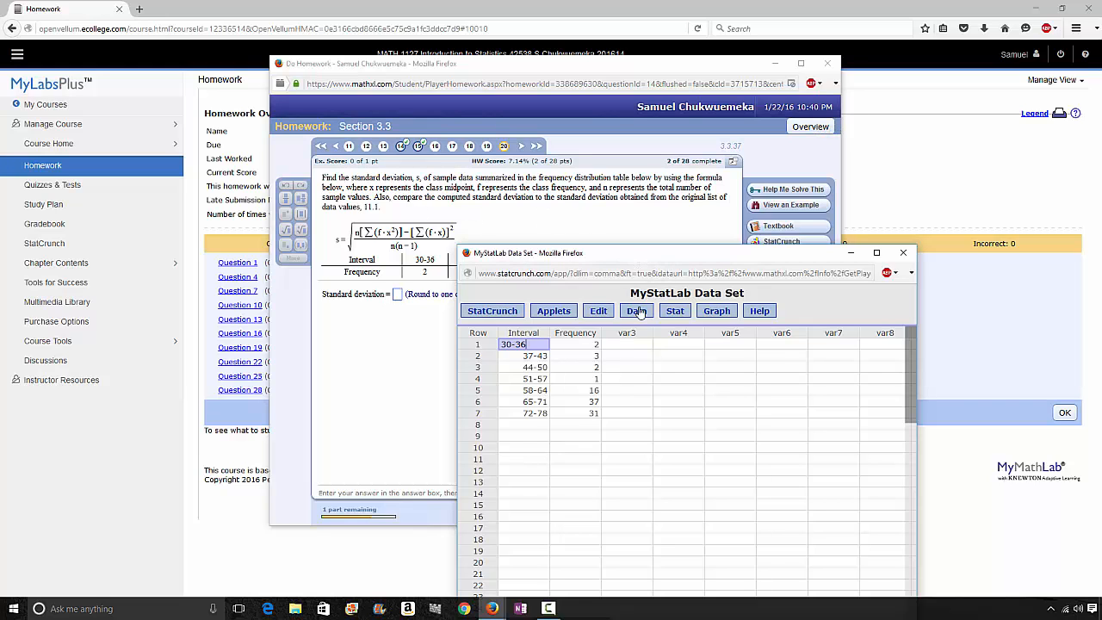
{"action": "left_click_drag", "start_coordinate": [677, 261], "coordinate": [783, 146]}
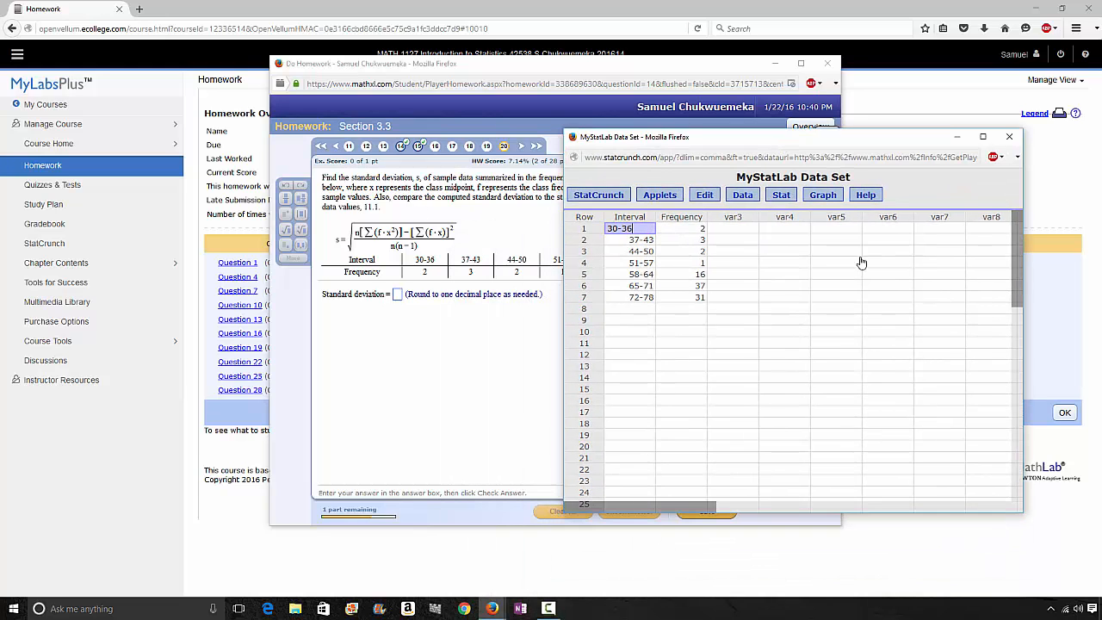
Step: Set up grouped/binned summary statistics for the Question 20 data, with bins in Interval and counts in Frequency
{"action": "left_click", "coordinate": [780, 197]}
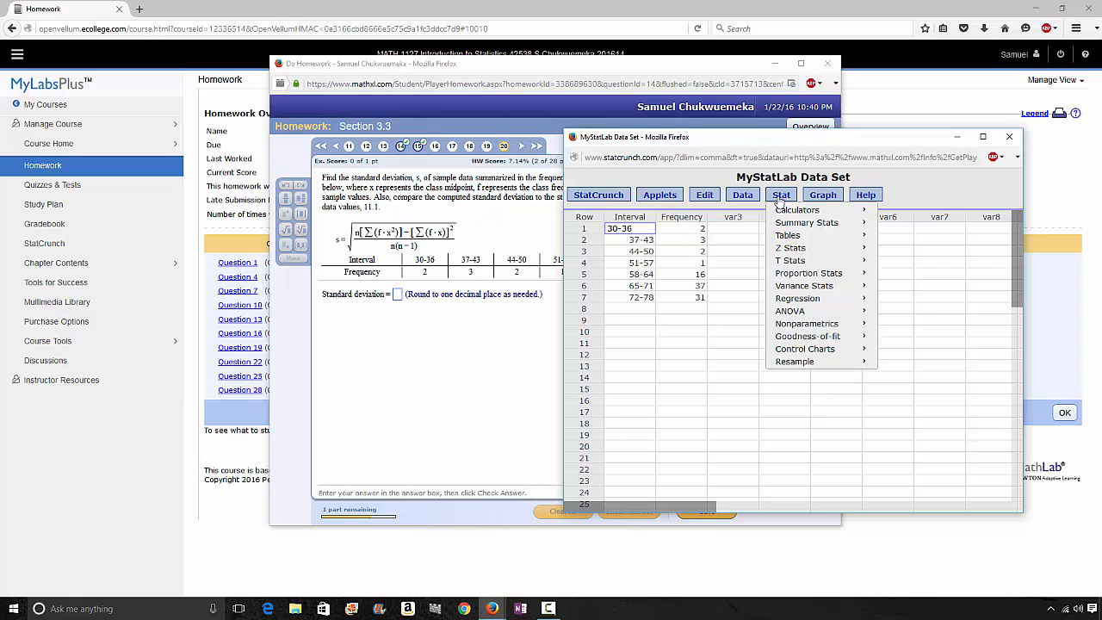
{"action": "mouse_move", "coordinate": [793, 227]}
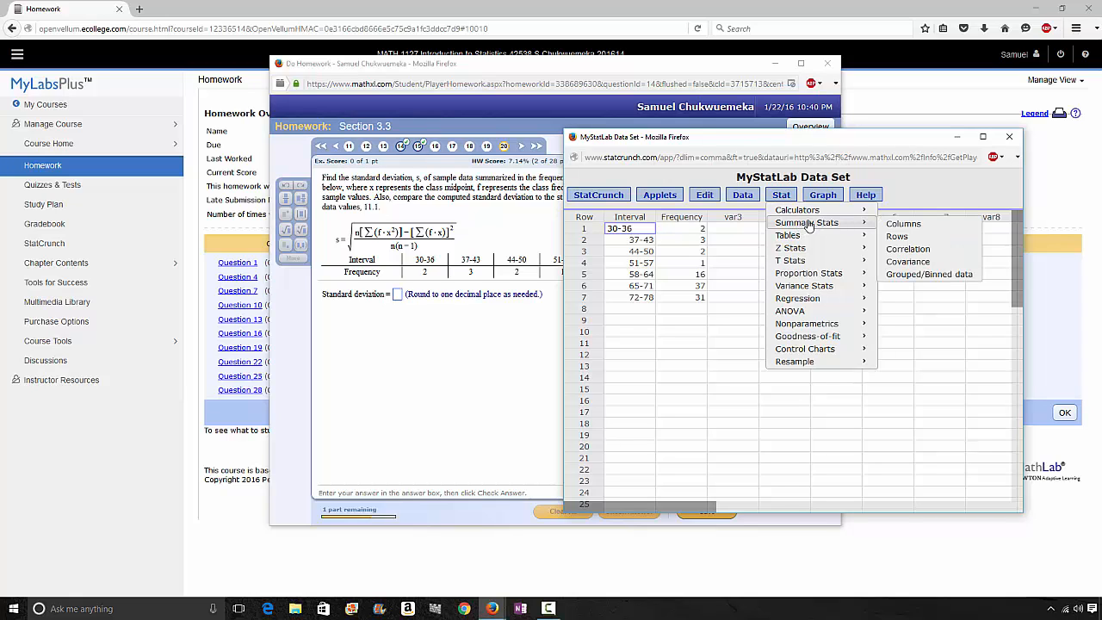
{"action": "left_click", "coordinate": [924, 276]}
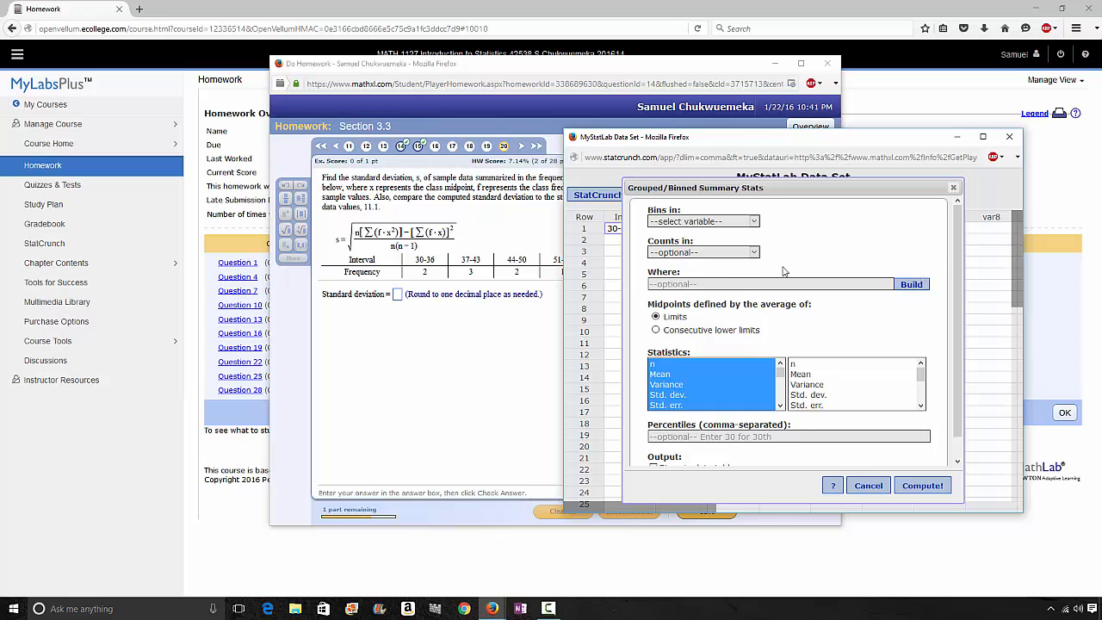
{"action": "left_click", "coordinate": [706, 226]}
{"action": "left_click", "coordinate": [691, 244]}
{"action": "left_click", "coordinate": [704, 253]}
{"action": "left_click", "coordinate": [706, 275]}
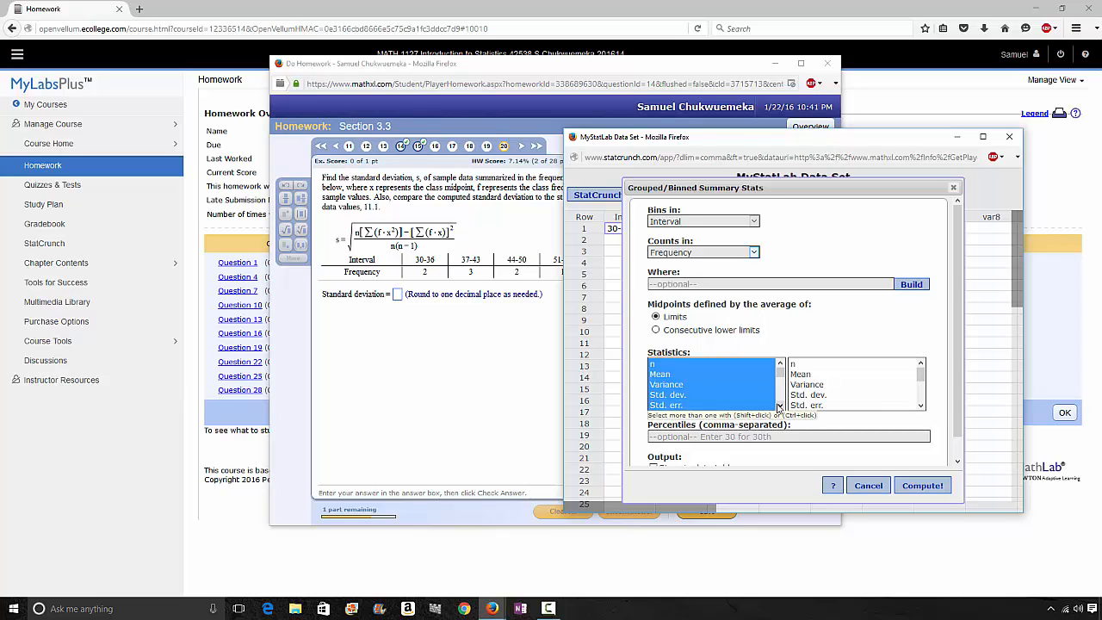
Step: Choose Range, Variance and Std. dev. as the only statistics and compute the grouped summary
{"action": "scroll", "coordinate": [681, 396], "scroll_direction": "down", "scroll_amount": 1}
{"action": "left_click", "coordinate": [677, 396]}
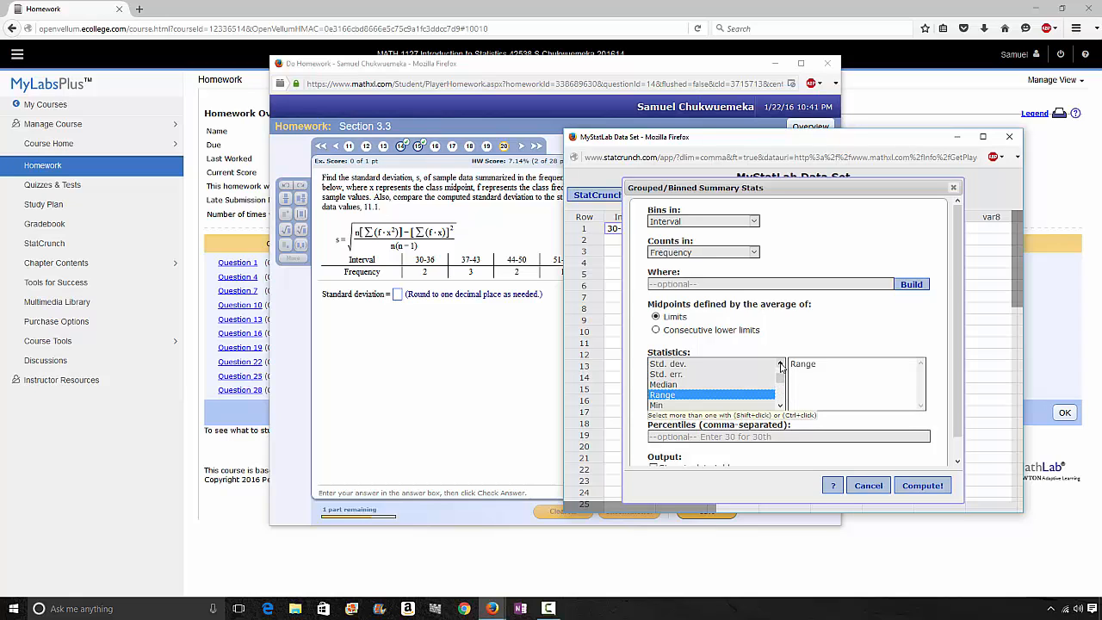
{"action": "scroll", "coordinate": [781, 366], "scroll_direction": "up", "scroll_amount": 1}
{"action": "left_click", "coordinate": [679, 385], "text": "ctrl"}
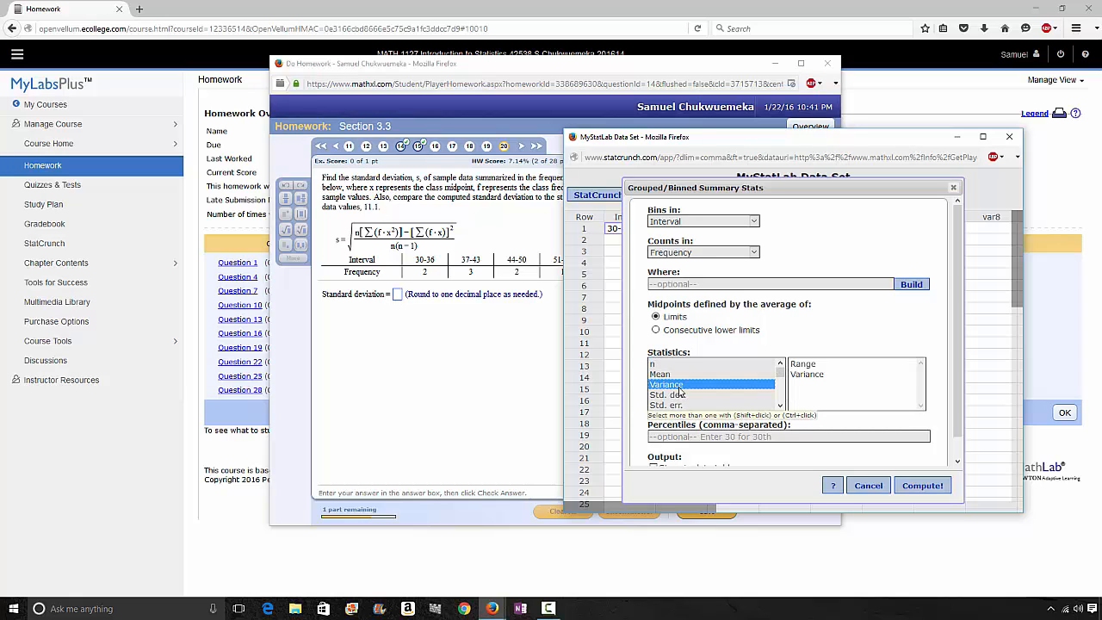
{"action": "left_click", "coordinate": [679, 395], "text": "ctrl"}
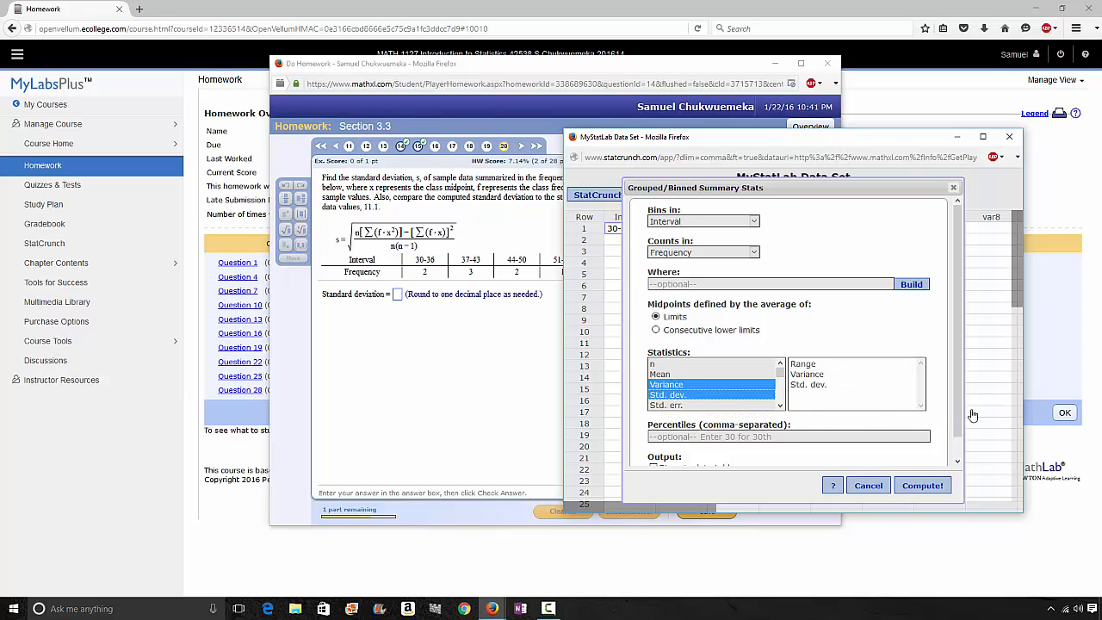
{"action": "scroll", "coordinate": [960, 396], "scroll_direction": "down", "scroll_amount": 1}
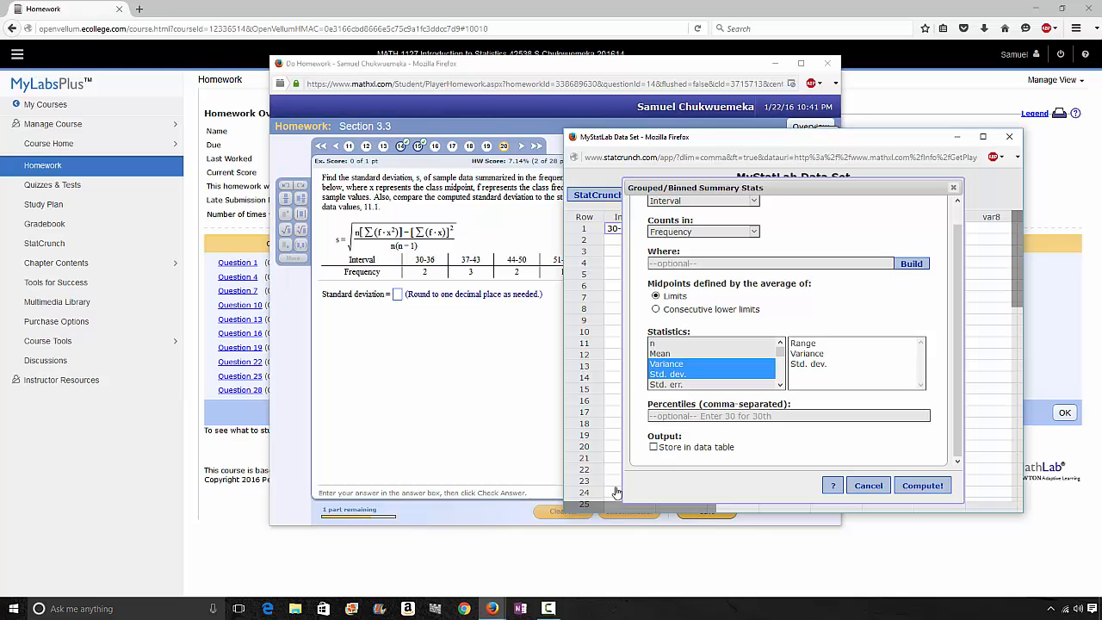
{"action": "left_click", "coordinate": [921, 488]}
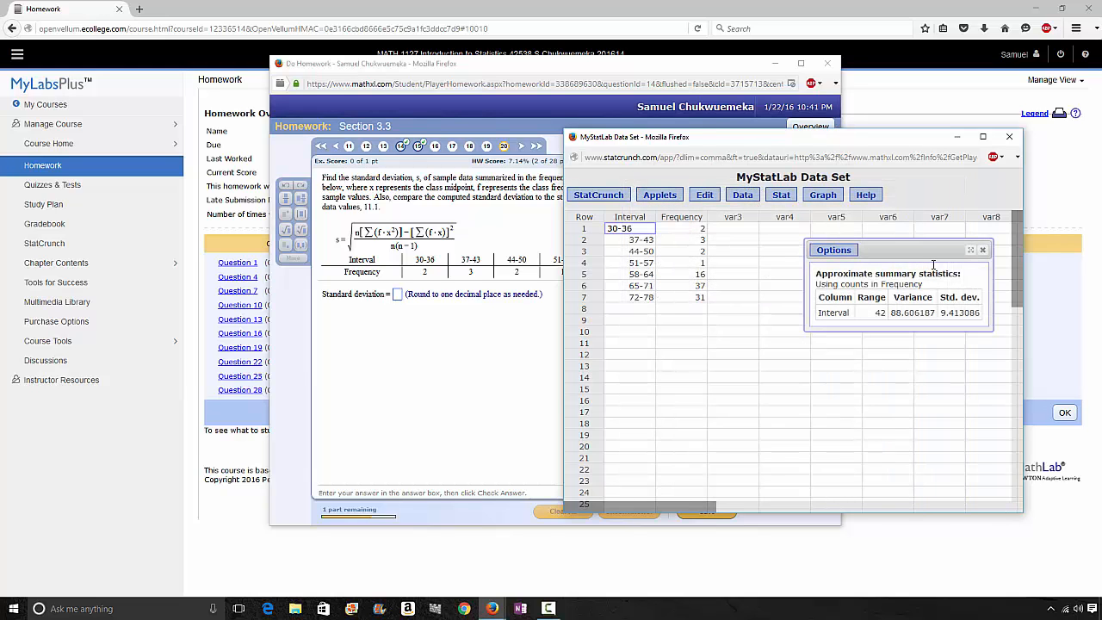
Step: Arrange the StatCrunch results beside Question 20, then enter 9.4 as the standard deviation and submit the answer
{"action": "left_click_drag", "start_coordinate": [801, 137], "coordinate": [896, 133]}
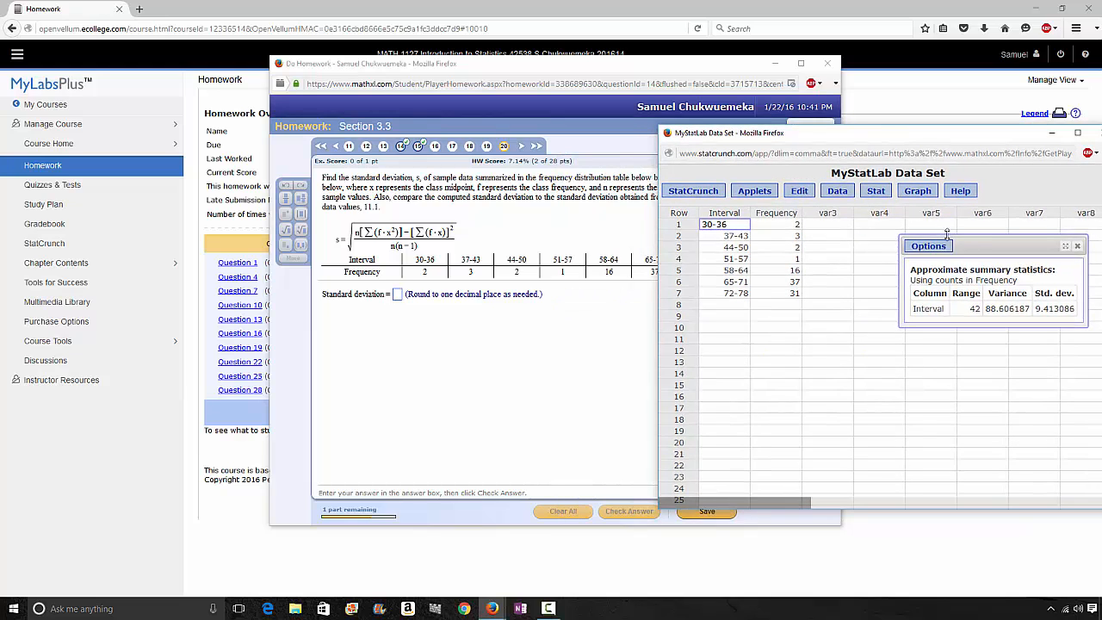
{"action": "left_click_drag", "start_coordinate": [973, 246], "coordinate": [888, 241]}
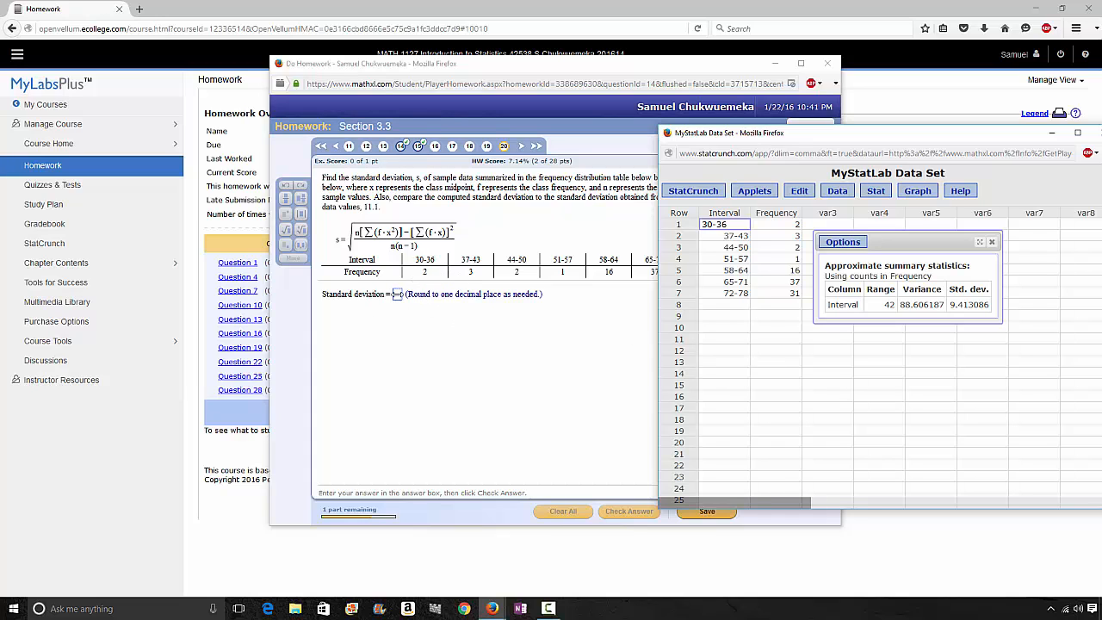
{"action": "left_click", "coordinate": [397, 294]}
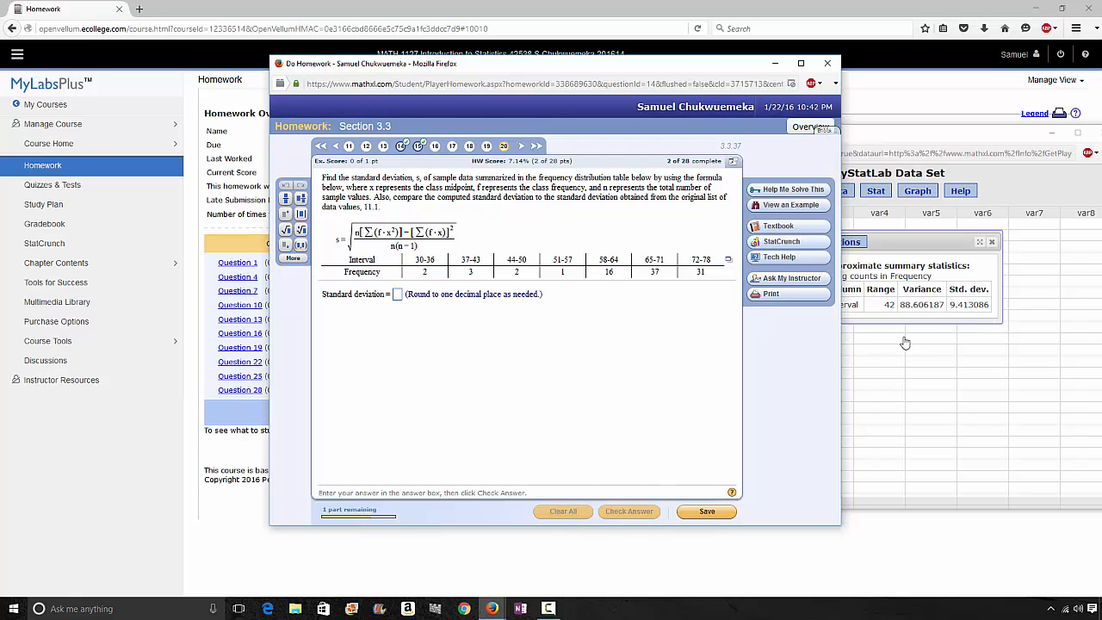
{"action": "type", "text": "9.4"}
{"action": "key", "text": "Return"}
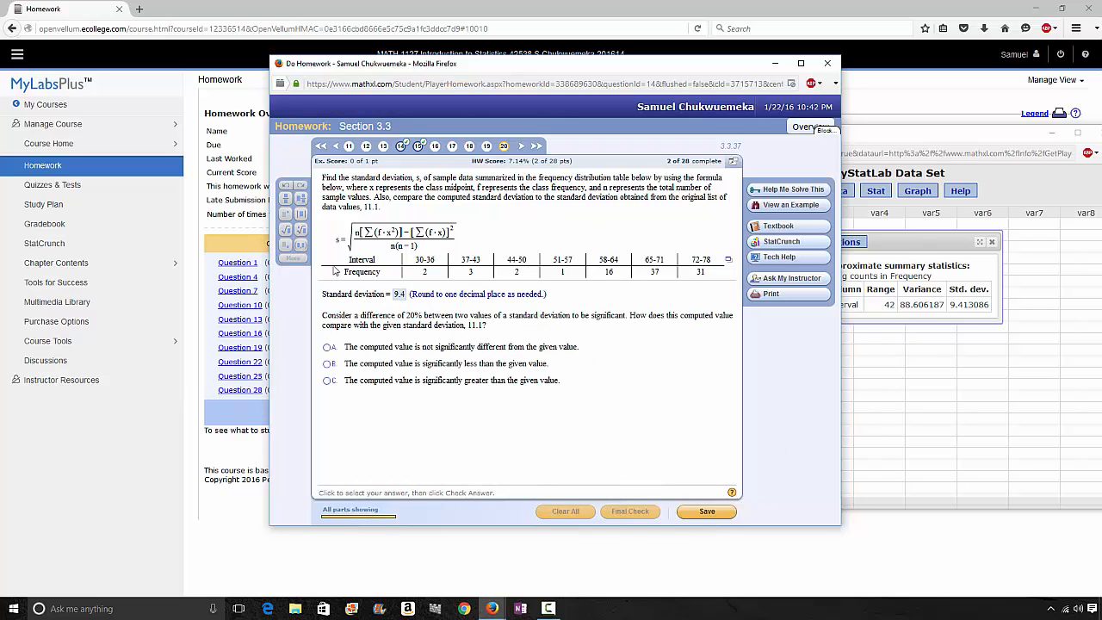
Step: Leave Question 20 without answering its comparison part, go to Question 21, and close the old StatCrunch data set window
{"action": "left_click", "coordinate": [905, 242]}
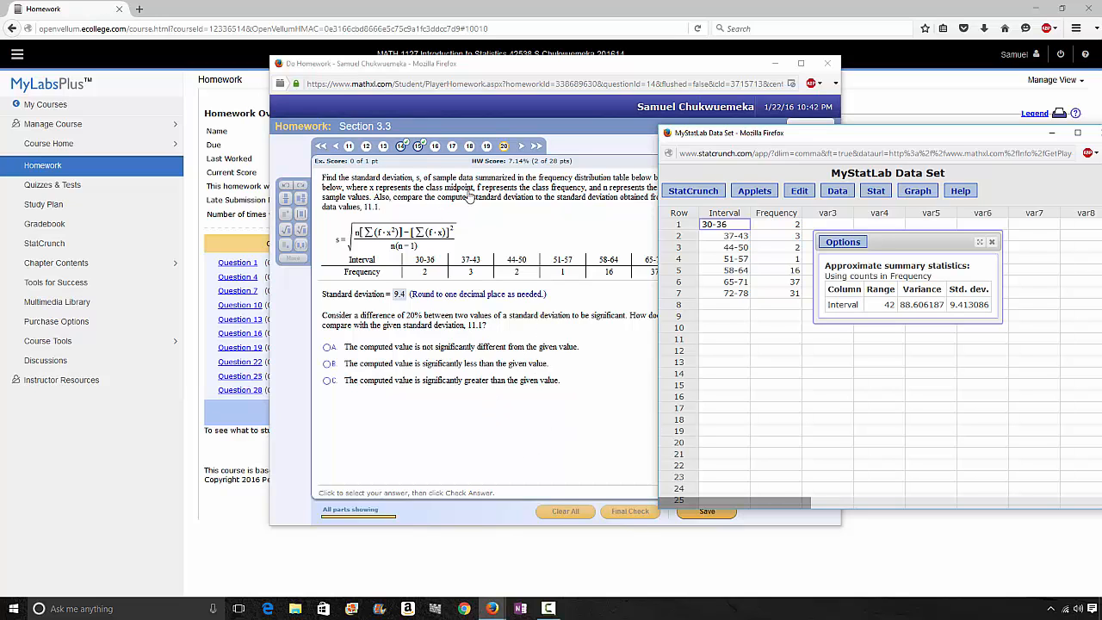
{"action": "left_click", "coordinate": [520, 151]}
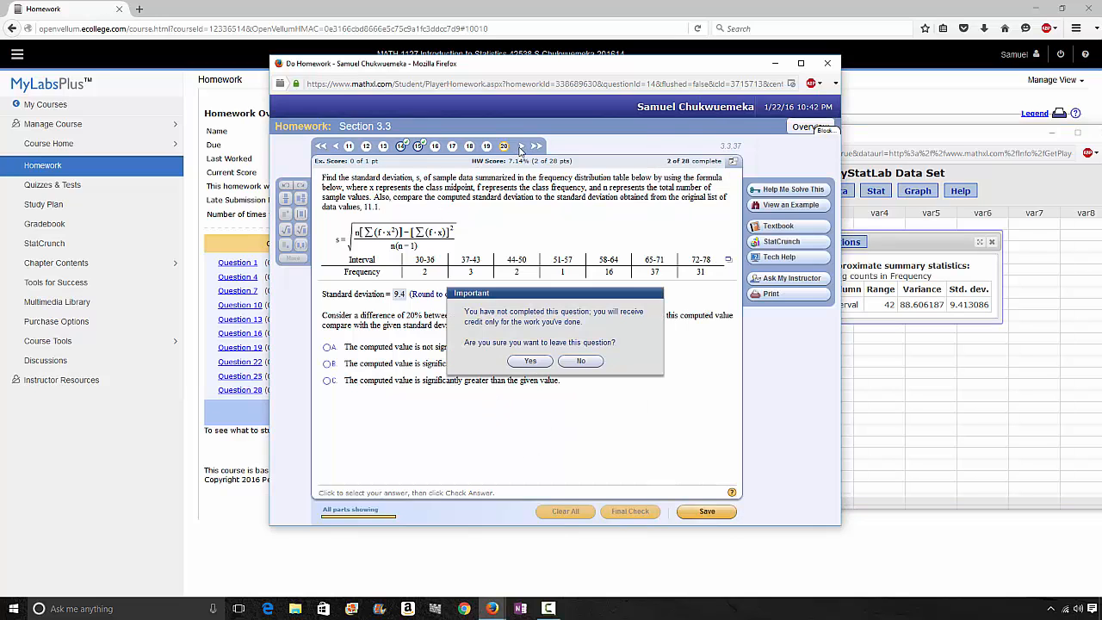
{"action": "left_click", "coordinate": [536, 364]}
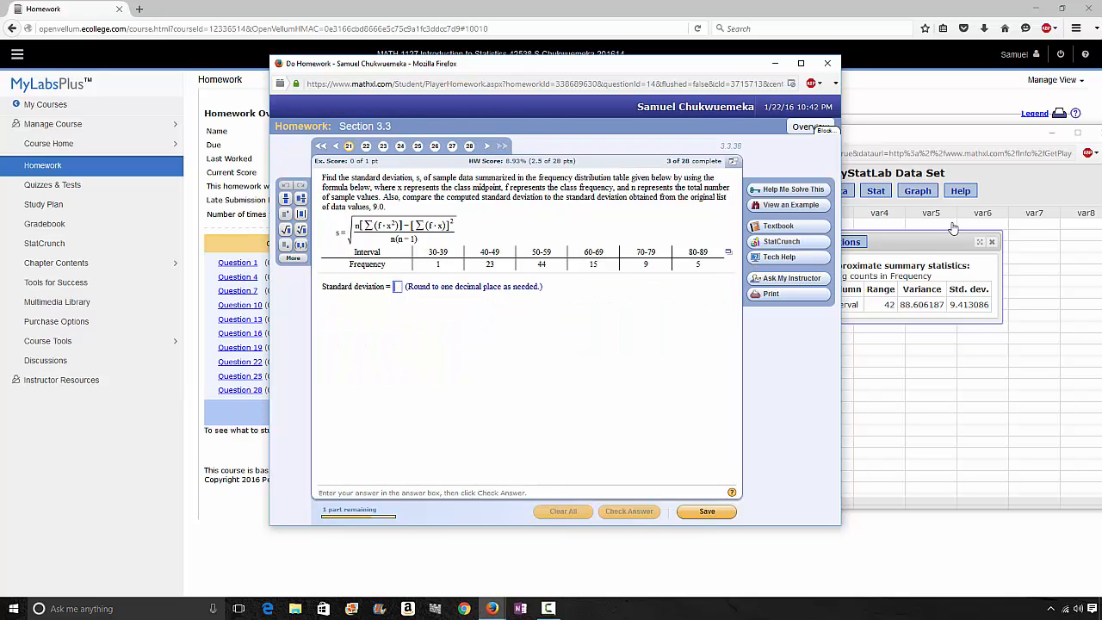
{"action": "left_click", "coordinate": [978, 148]}
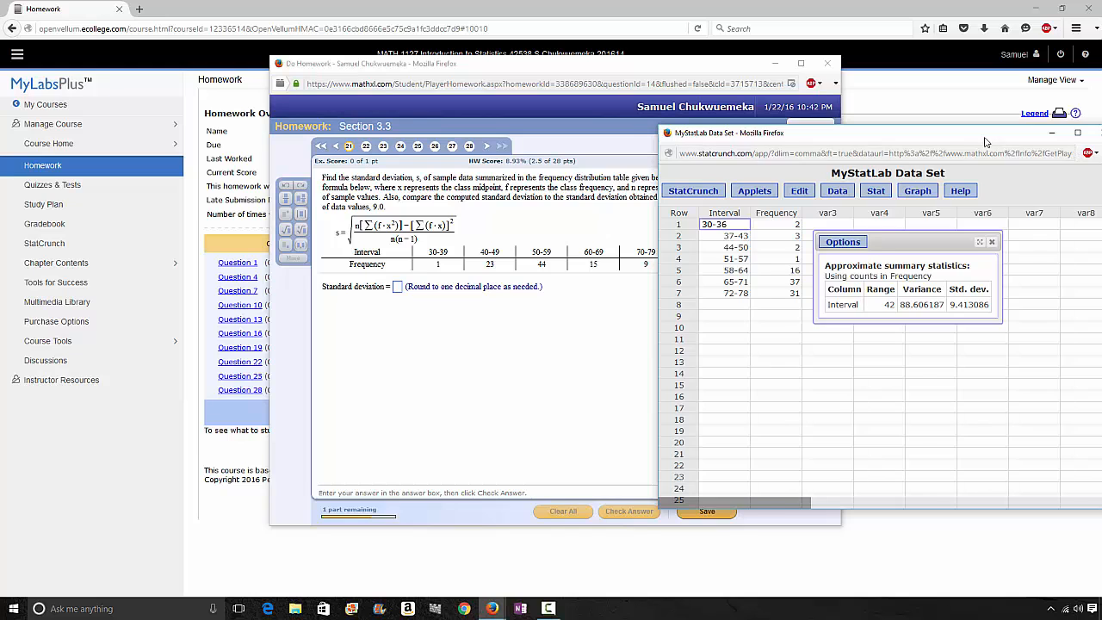
{"action": "left_click_drag", "start_coordinate": [994, 137], "coordinate": [906, 131]}
{"action": "left_click", "coordinate": [1027, 129]}
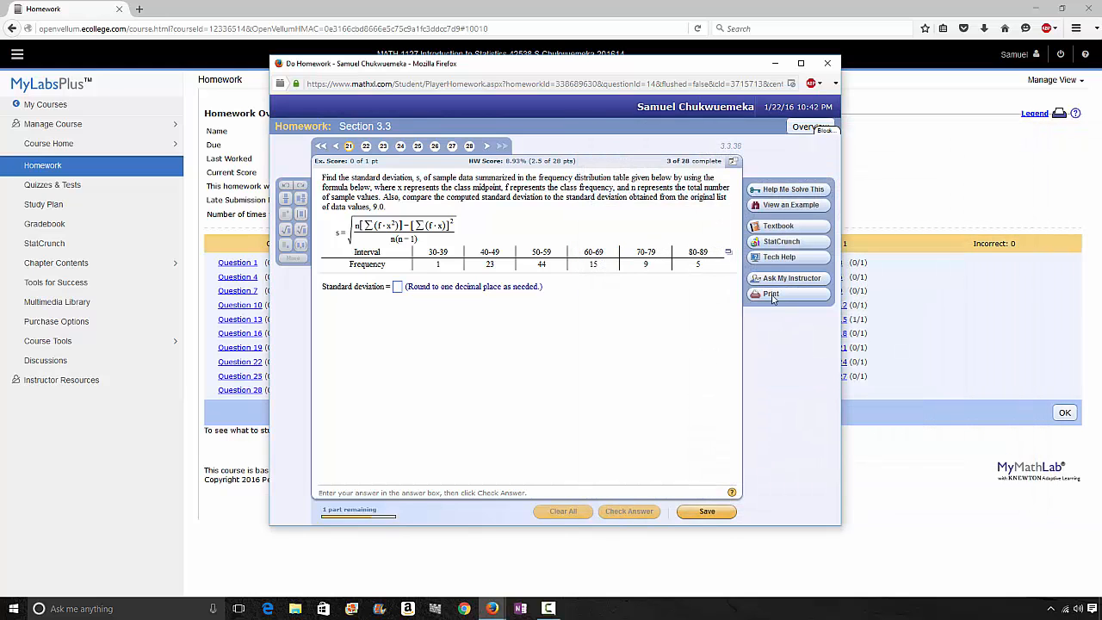
Step: Open Question 21's interval and frequency table in StatCrunch and place the window so the question stays readable
{"action": "left_click", "coordinate": [728, 252]}
{"action": "left_click", "coordinate": [763, 256]}
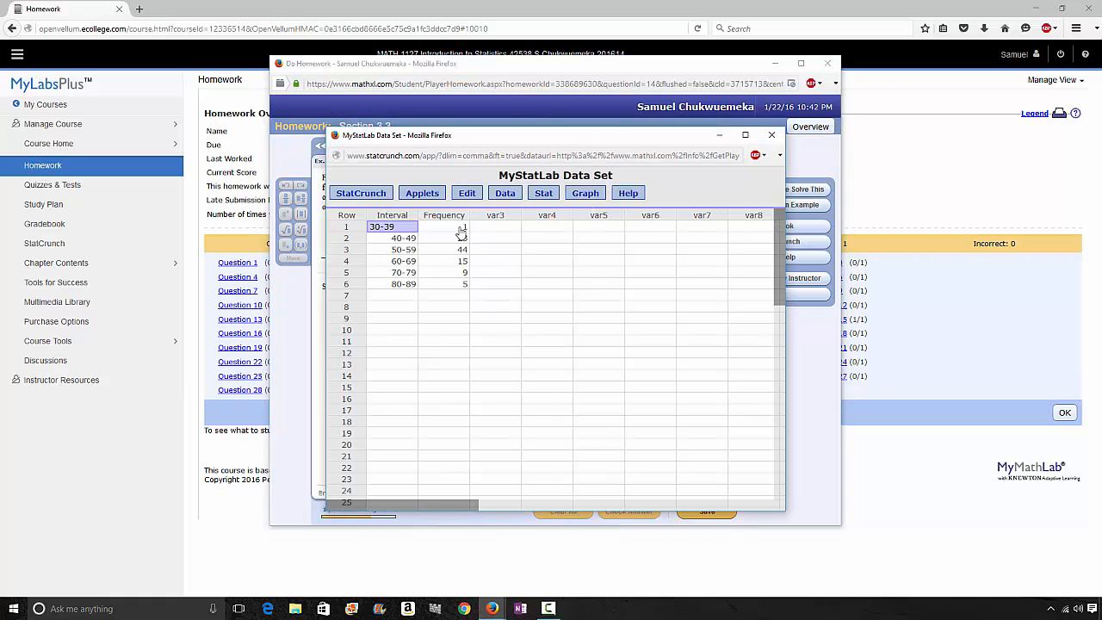
{"action": "left_click_drag", "start_coordinate": [499, 140], "coordinate": [665, 252]}
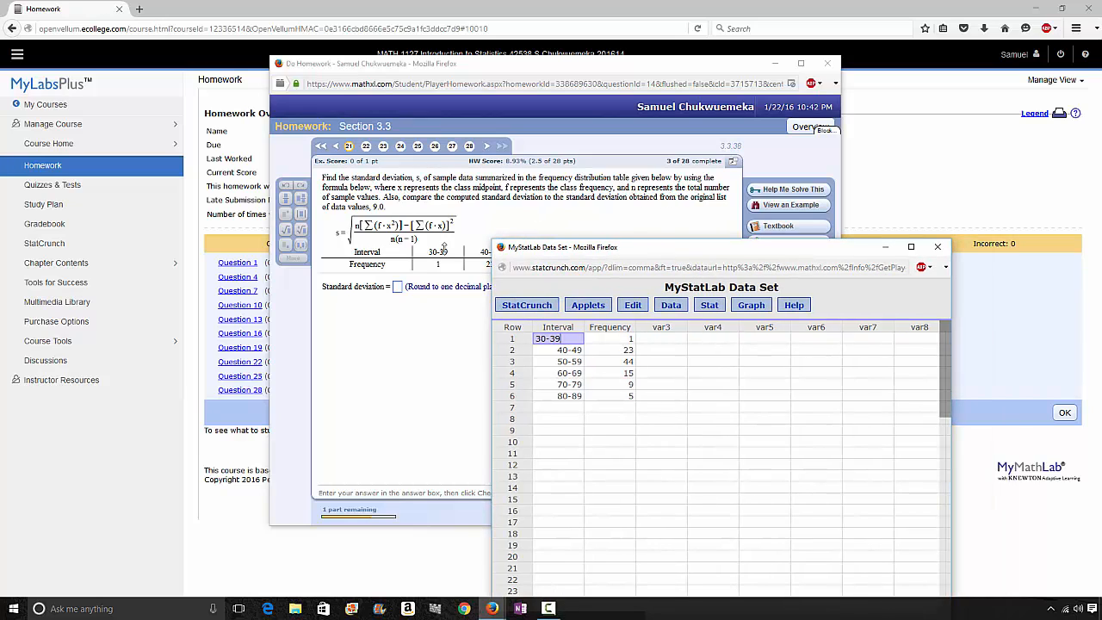
{"action": "left_click", "coordinate": [550, 327]}
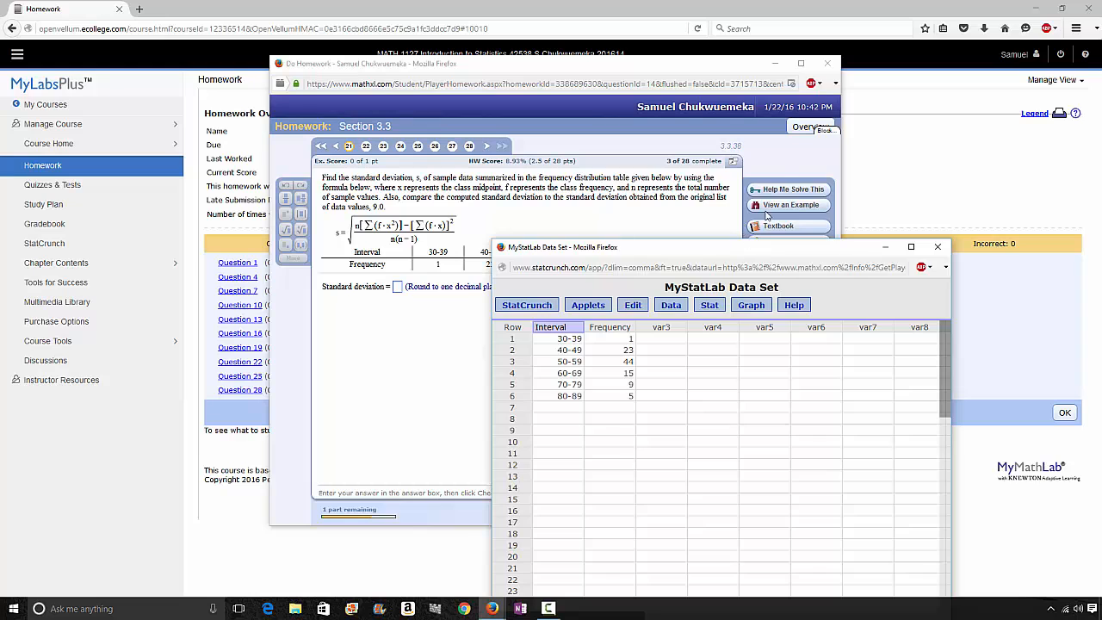
{"action": "left_click_drag", "start_coordinate": [746, 248], "coordinate": [786, 147]}
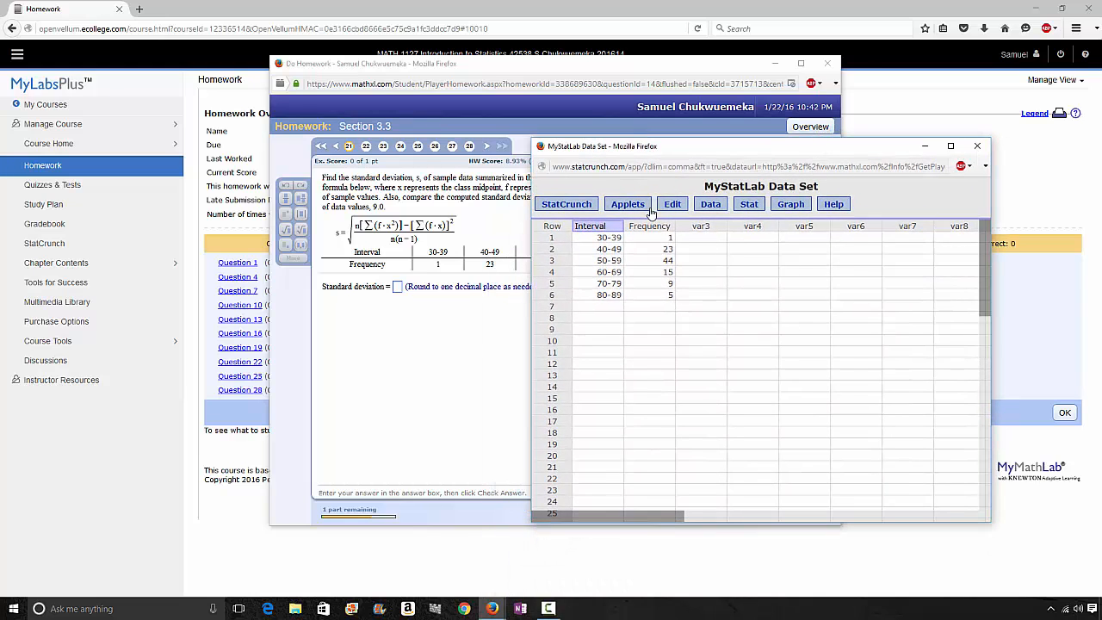
Step: Set up grouped/binned summary statistics for the Question 21 data, with Interval as the bins and Frequency as the counts
{"action": "left_click", "coordinate": [748, 206]}
{"action": "mouse_move", "coordinate": [780, 232]}
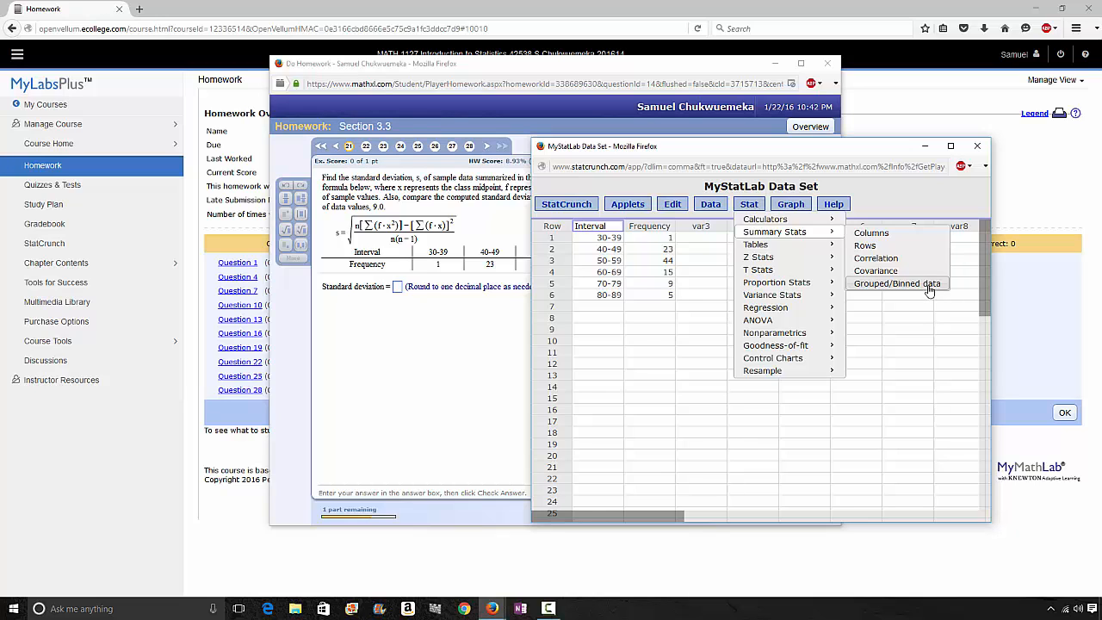
{"action": "left_click", "coordinate": [930, 291]}
{"action": "left_click", "coordinate": [685, 231]}
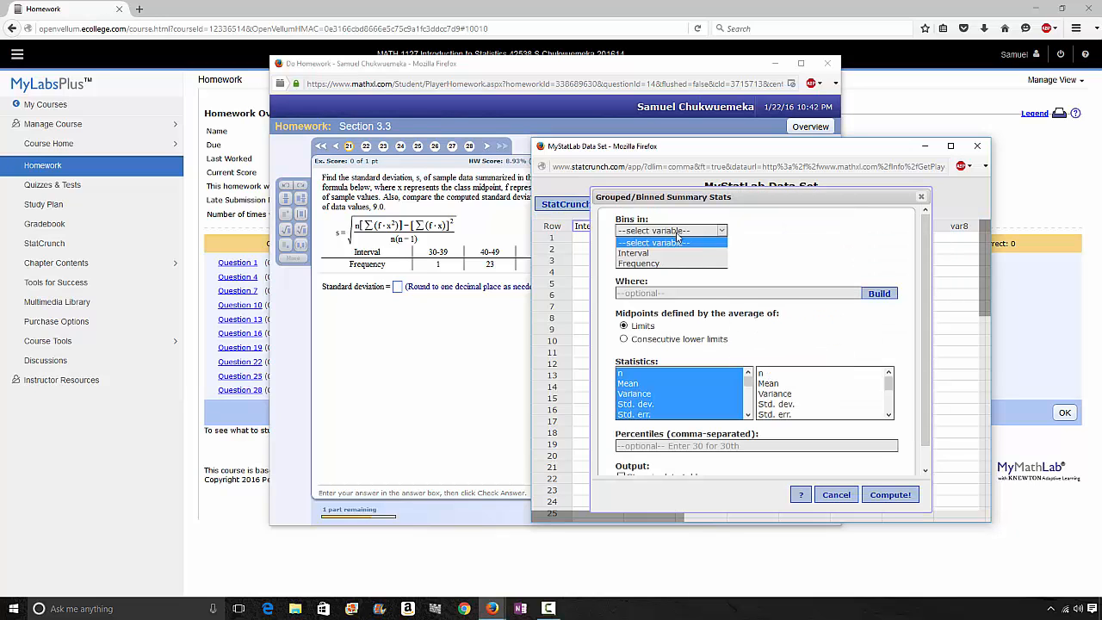
{"action": "left_click", "coordinate": [667, 252]}
{"action": "left_click", "coordinate": [669, 262]}
{"action": "left_click", "coordinate": [665, 285]}
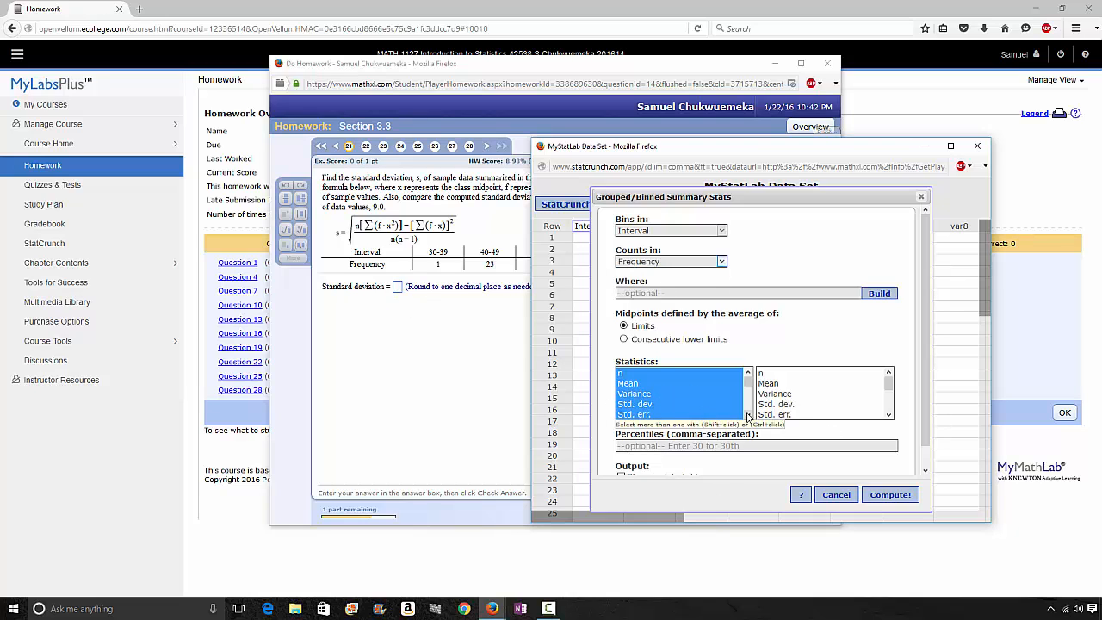
Step: Select only Std. dev. as the statistic, turn on storing the output in the data table, and compute
{"action": "scroll", "coordinate": [642, 379], "scroll_direction": "down", "scroll_amount": 3}
{"action": "left_click", "coordinate": [645, 375]}
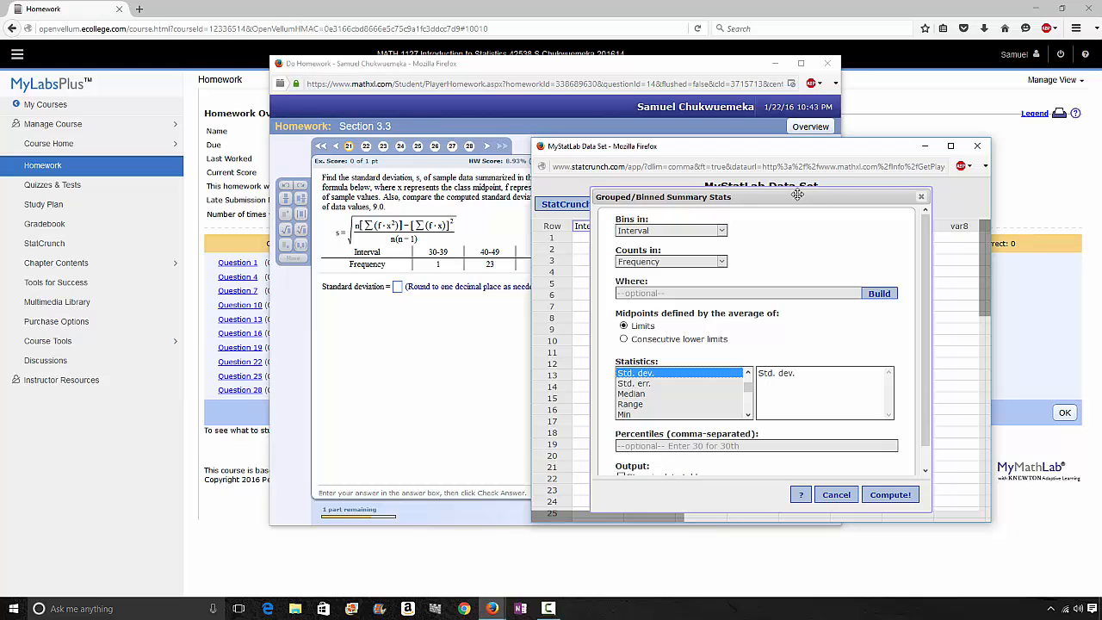
{"action": "left_click_drag", "start_coordinate": [801, 192], "coordinate": [846, 115]}
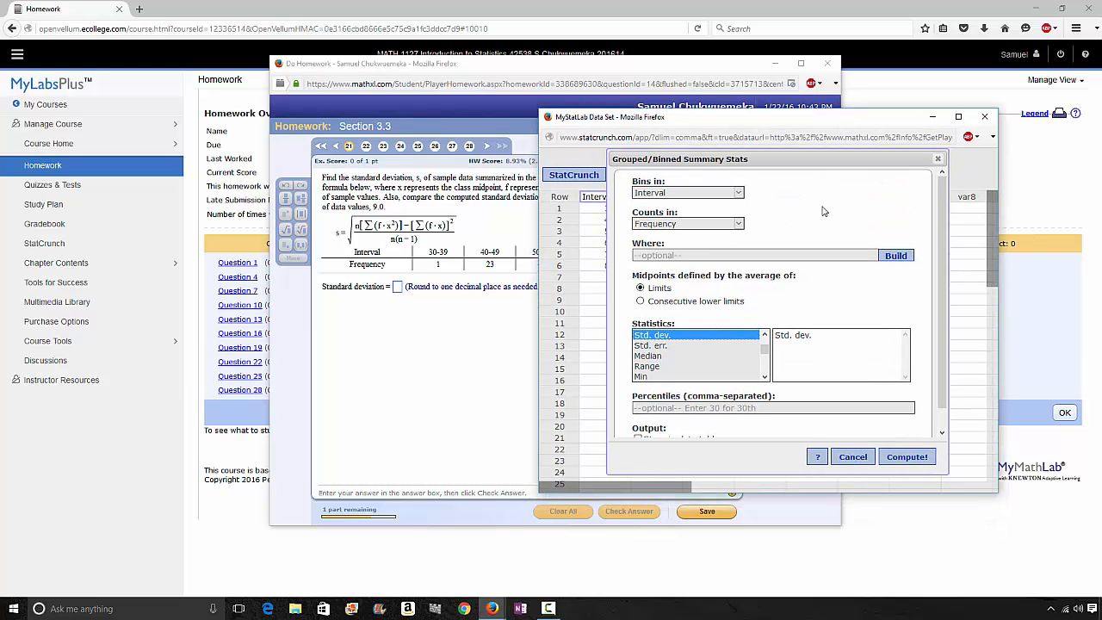
{"action": "scroll", "coordinate": [874, 274], "scroll_direction": "down", "scroll_amount": 2}
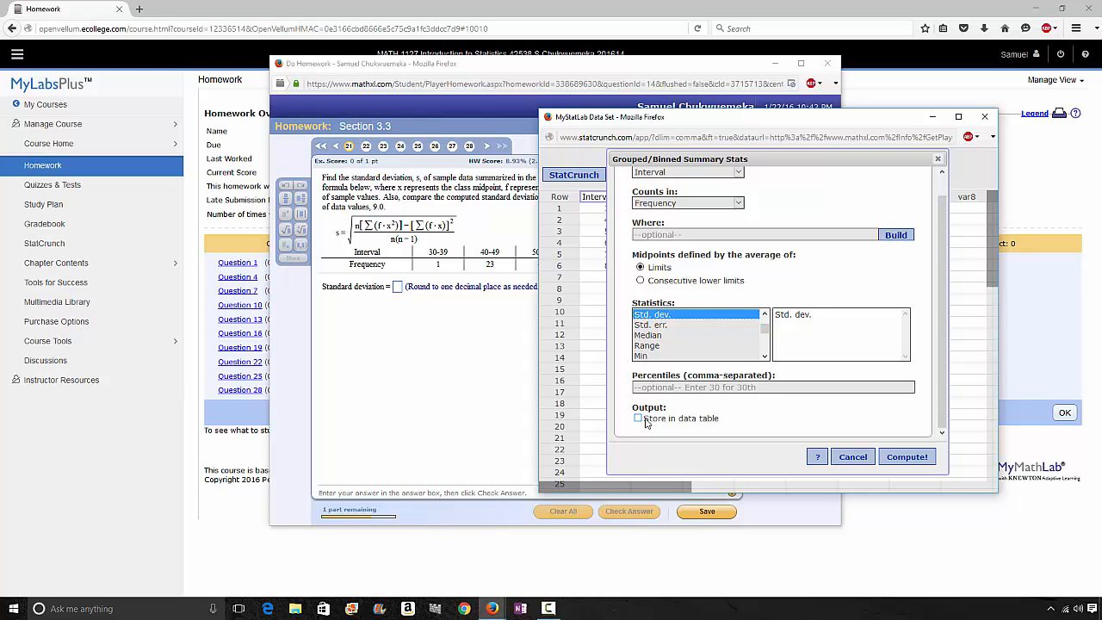
{"action": "left_click", "coordinate": [638, 419]}
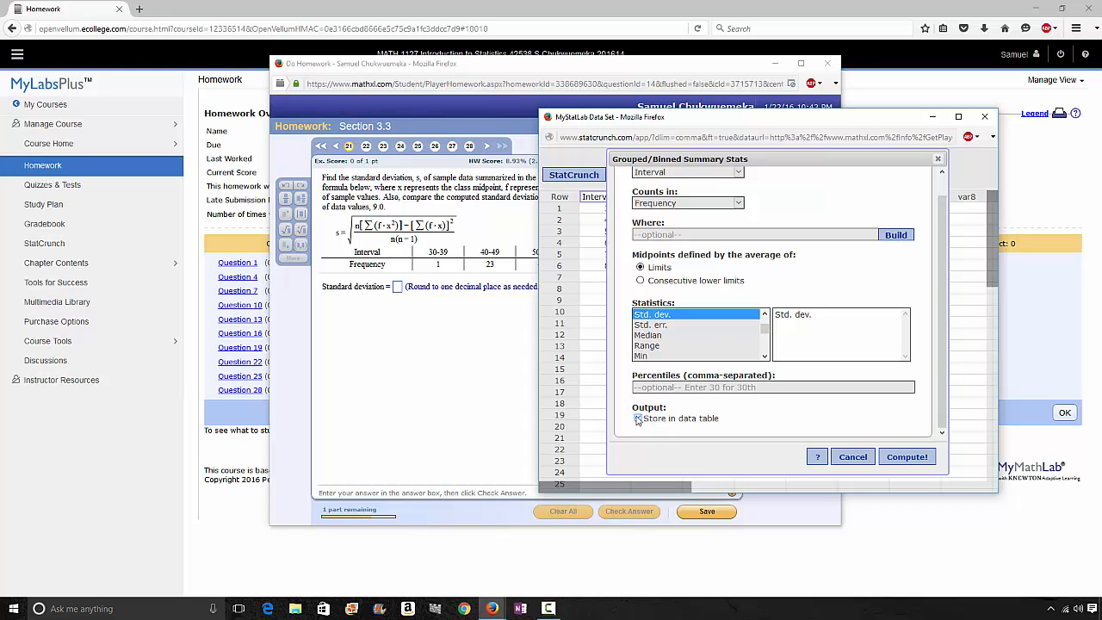
{"action": "left_click", "coordinate": [919, 460]}
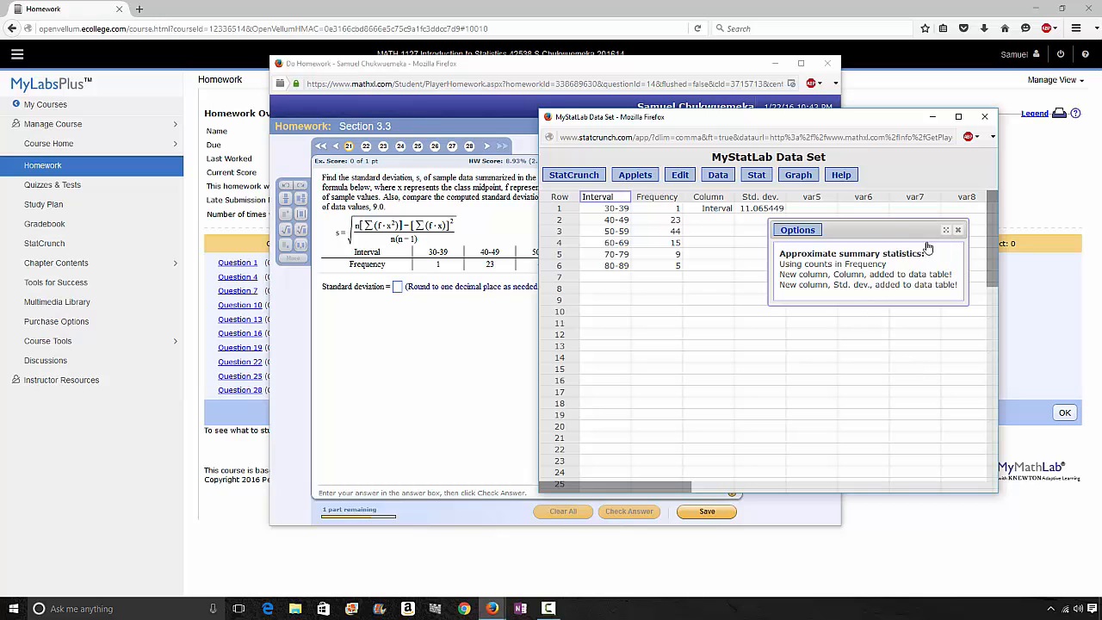
Step: Move the results box clear of the data, then enter 11.1 as Question 21's standard deviation and submit the answer
{"action": "left_click_drag", "start_coordinate": [888, 228], "coordinate": [869, 267]}
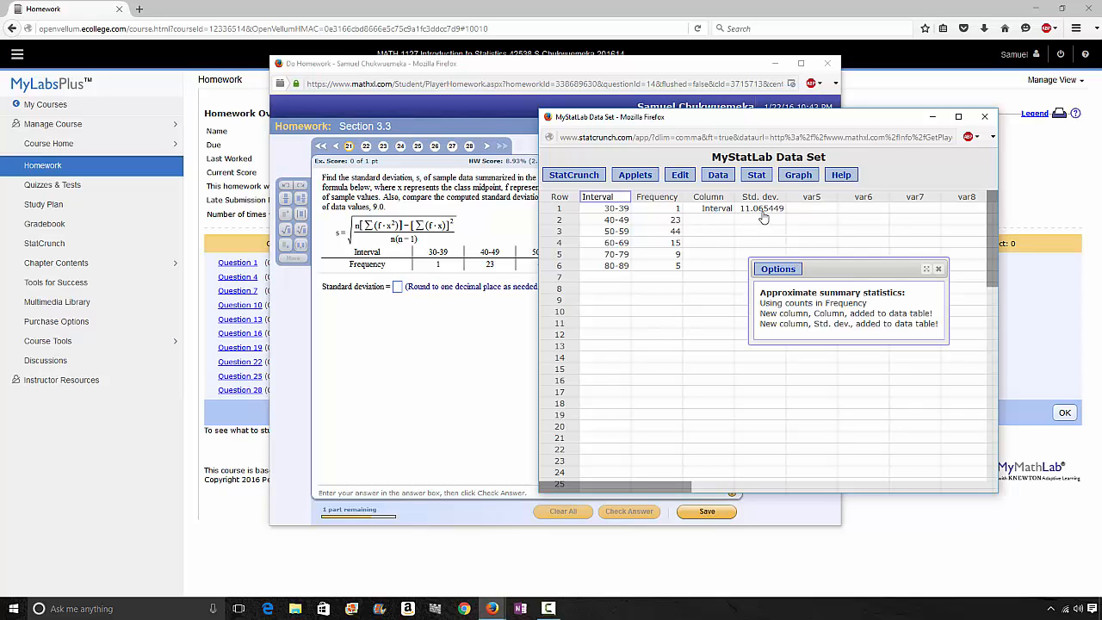
{"action": "left_click", "coordinate": [413, 283]}
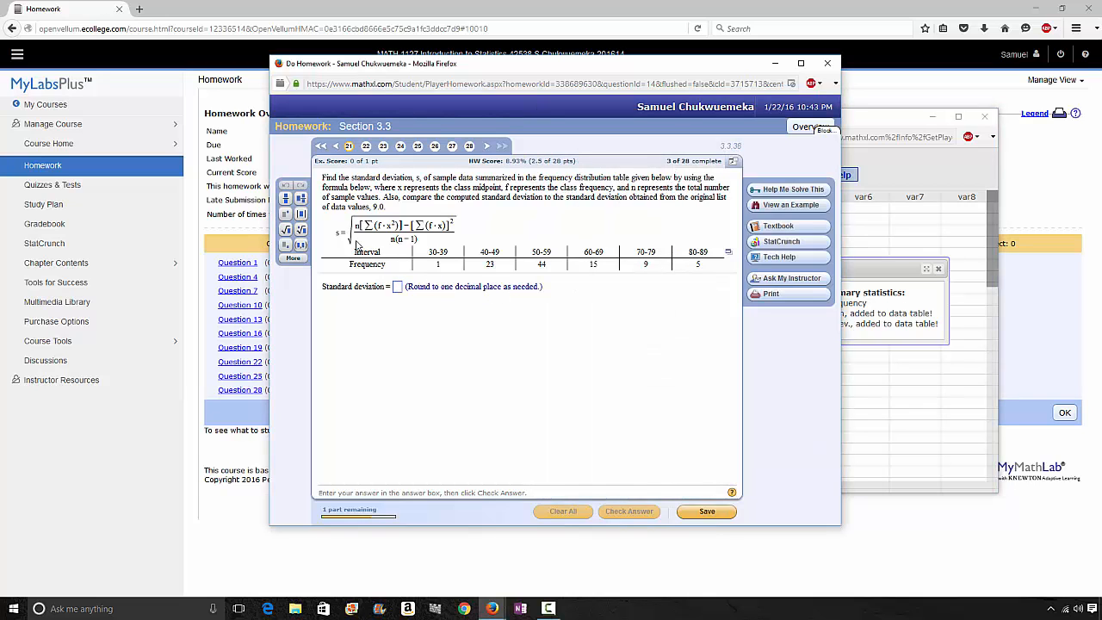
{"action": "type", "text": "11.1"}
{"action": "key", "text": "Return"}
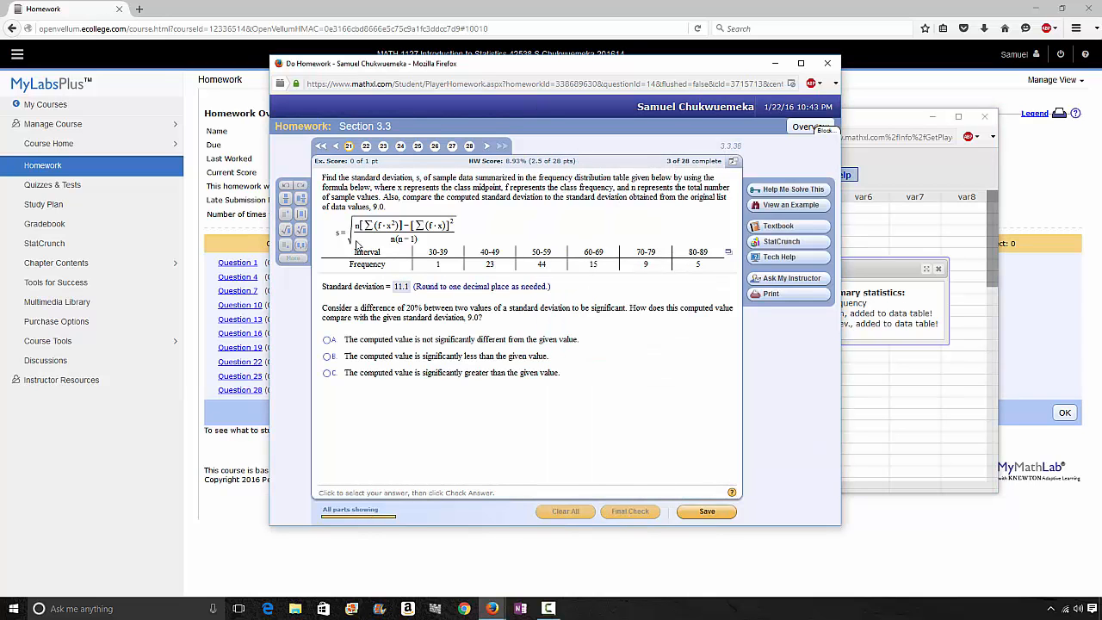